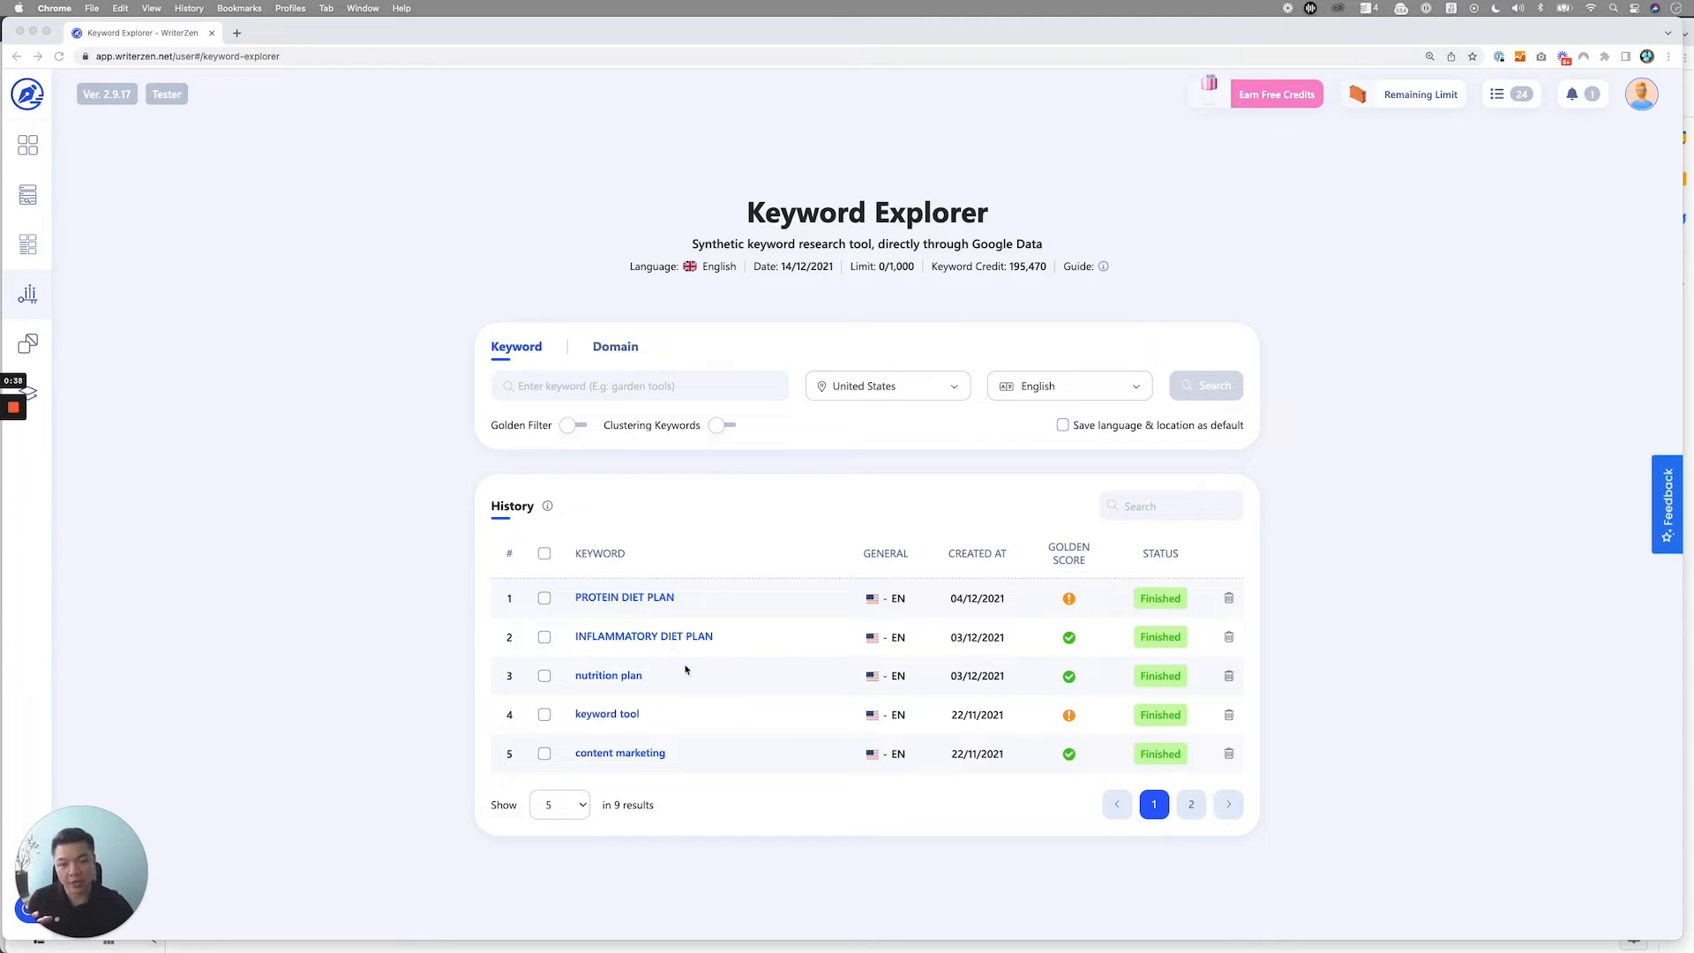
Step: Open the saved "nutrition plan" keyword report and go to its keyword data table
{"action": "left_click", "coordinate": [617, 678]}
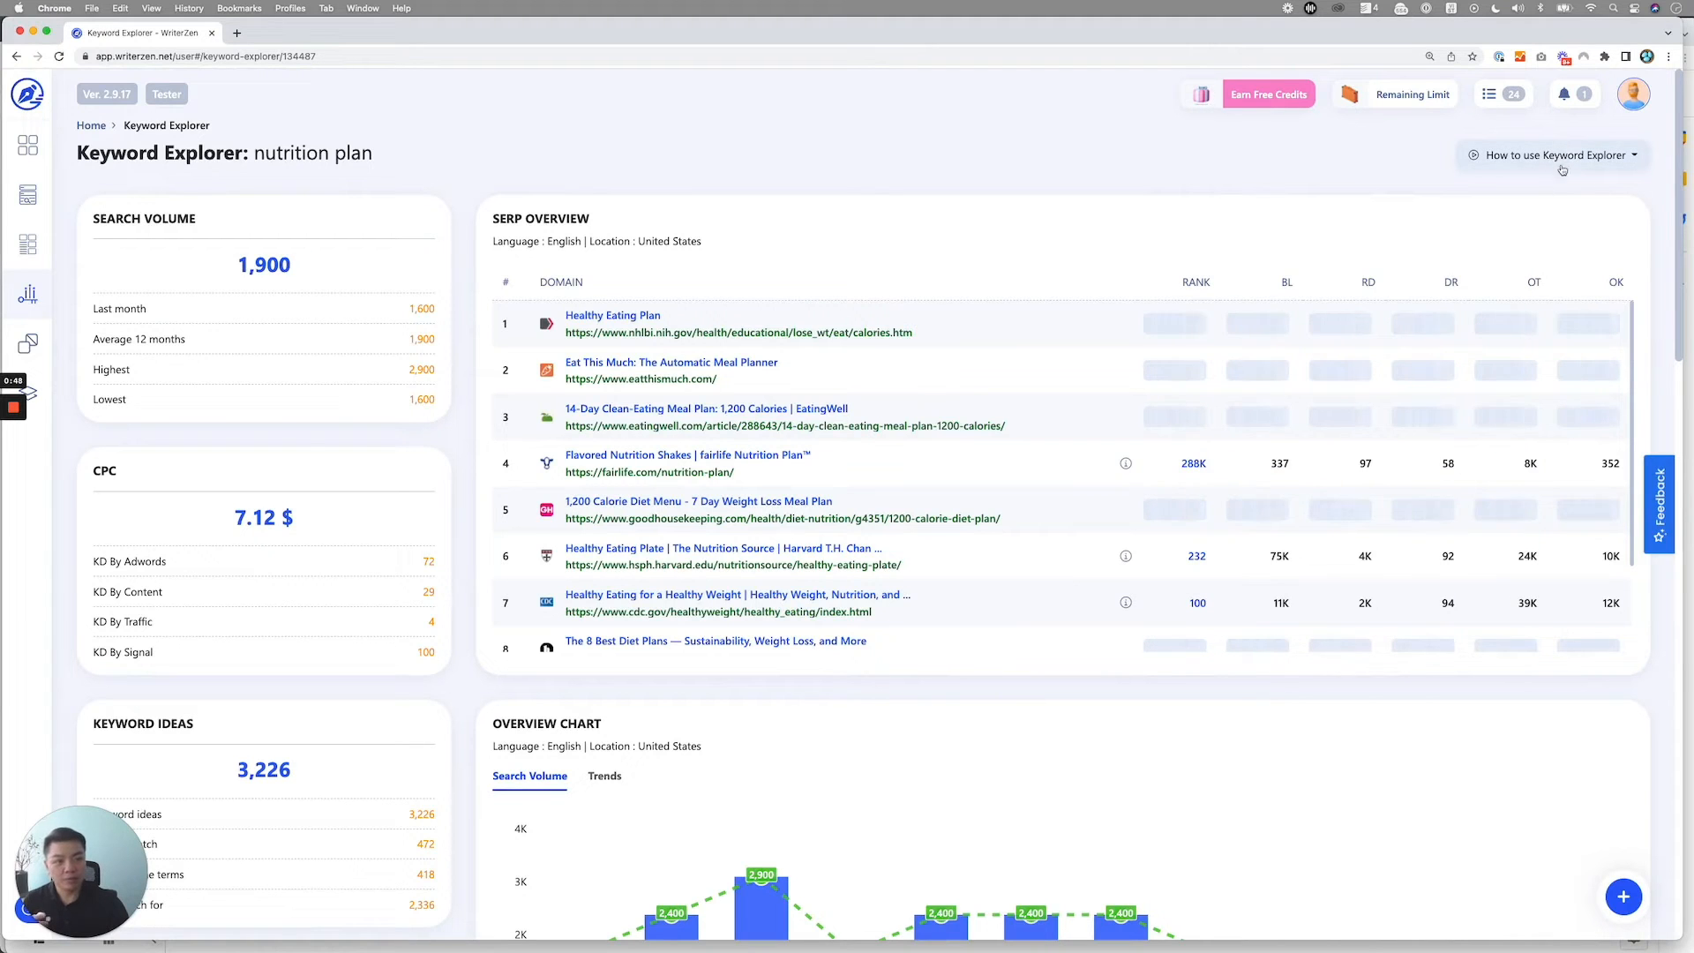
{"action": "left_click_drag", "start_coordinate": [1681, 205], "coordinate": [1693, 206]}
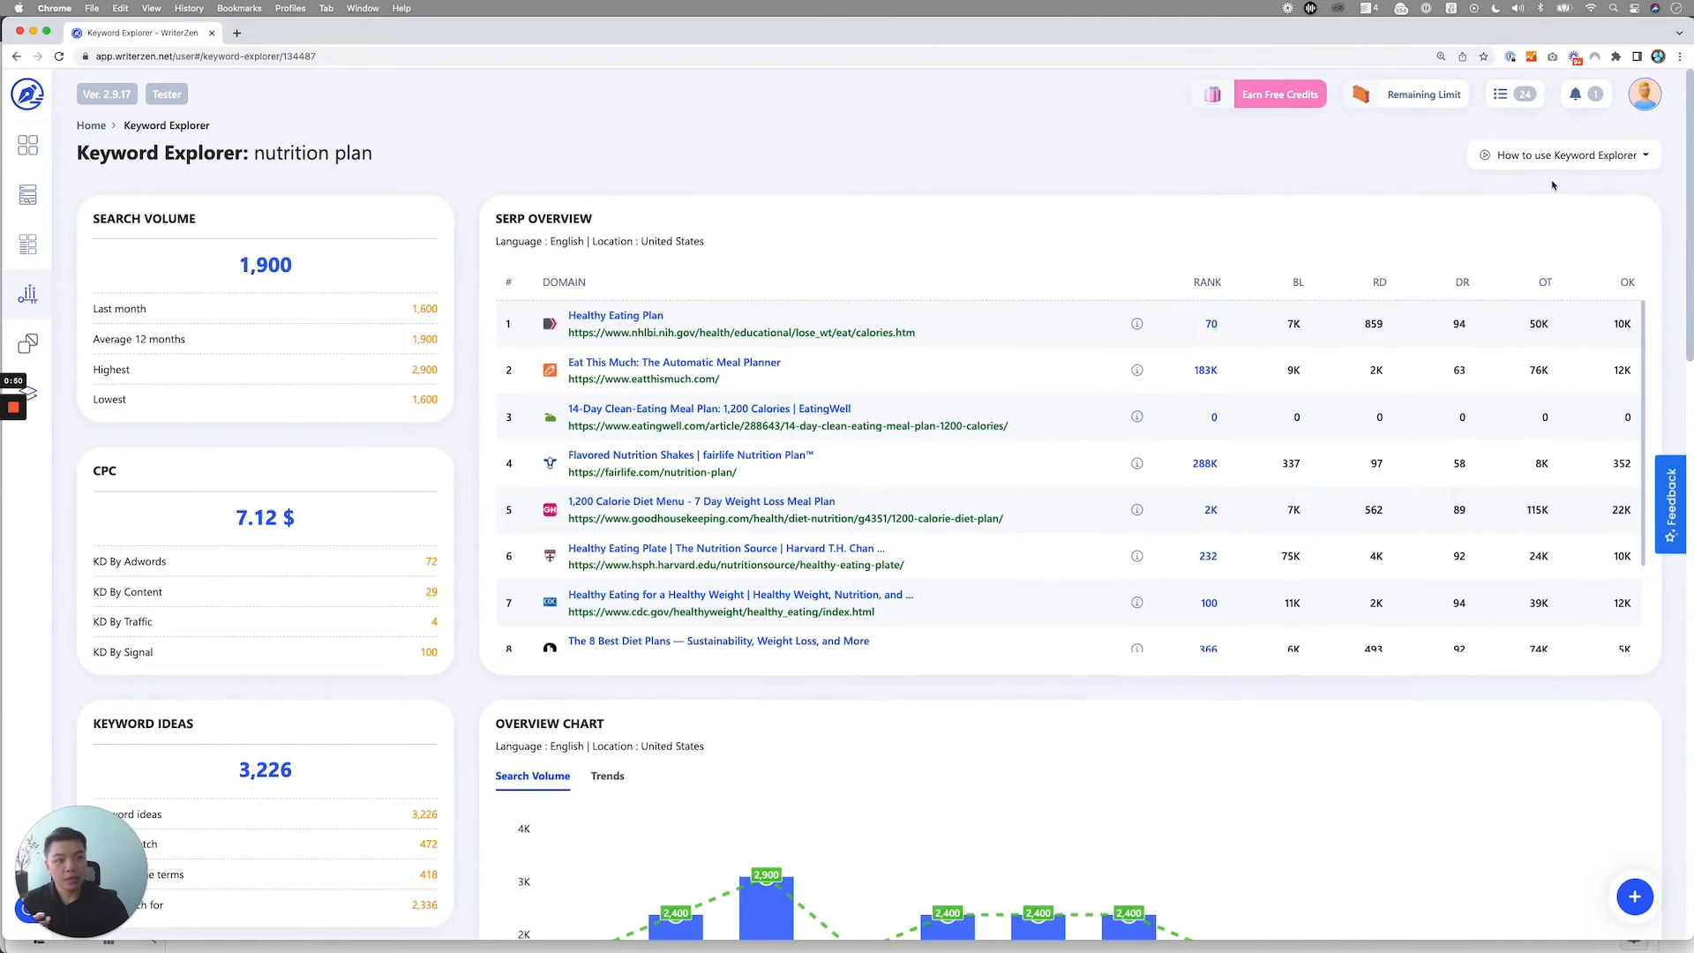
{"action": "scroll", "coordinate": [394, 460], "scroll_direction": "down", "scroll_amount": 12}
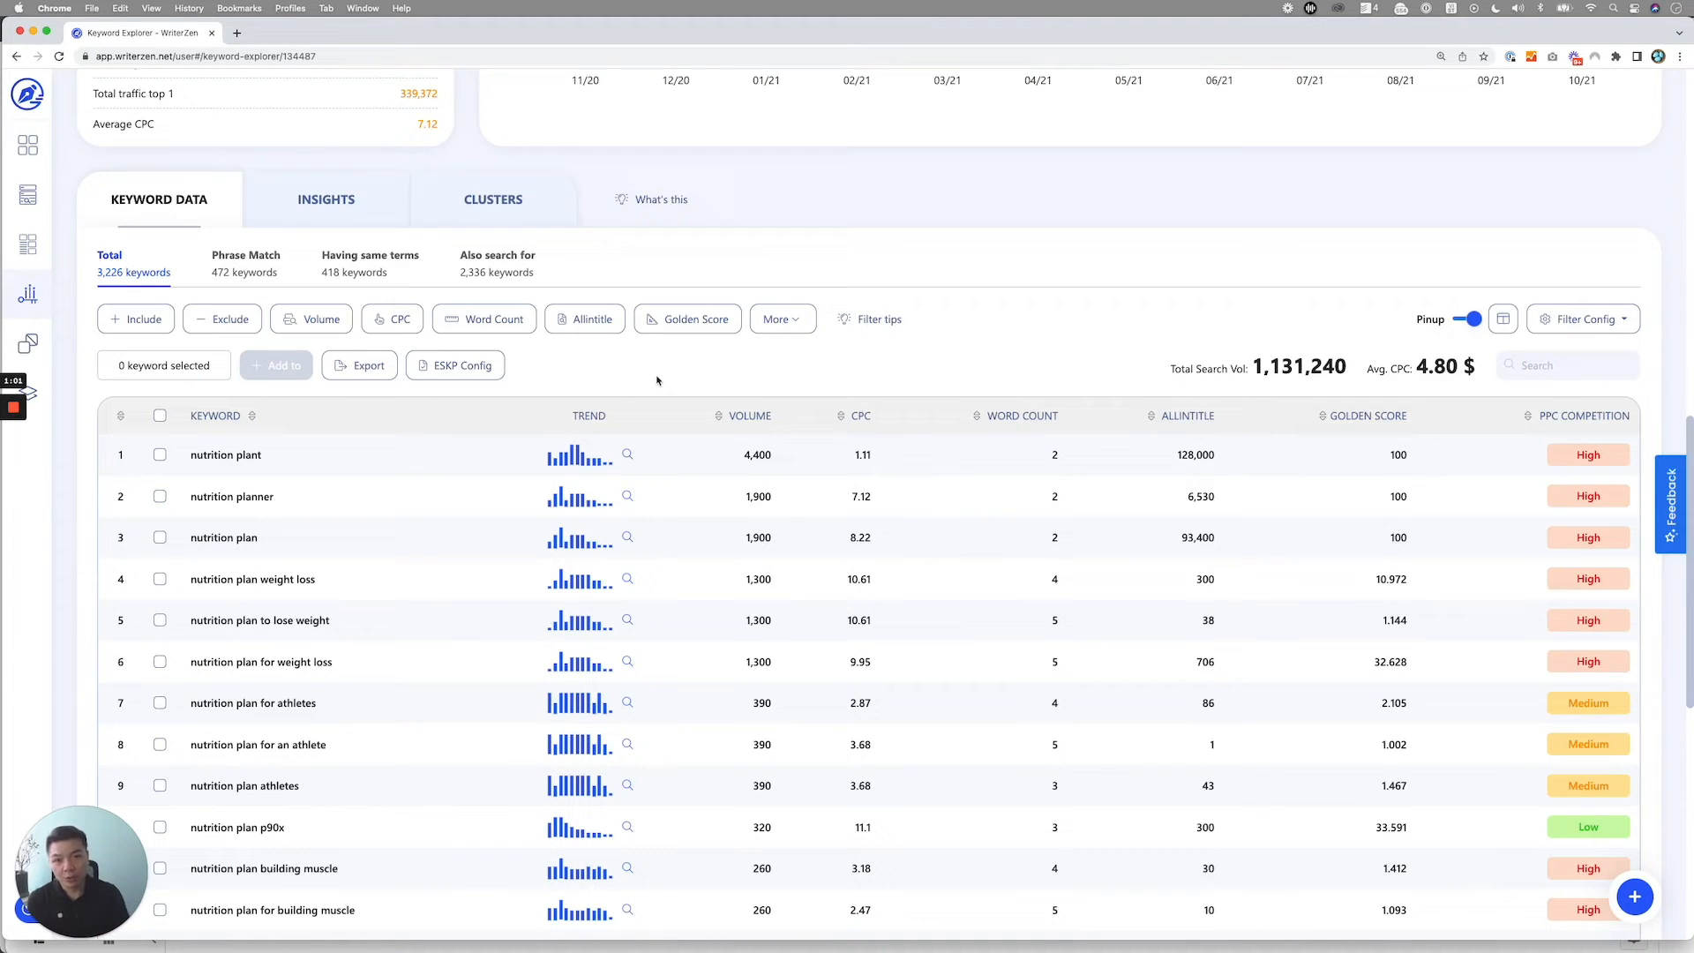
Step: Preview the Golden Filter by ranking probability with the SERPs position set to 10
{"action": "left_click", "coordinate": [692, 318]}
{"action": "left_click", "coordinate": [692, 318]}
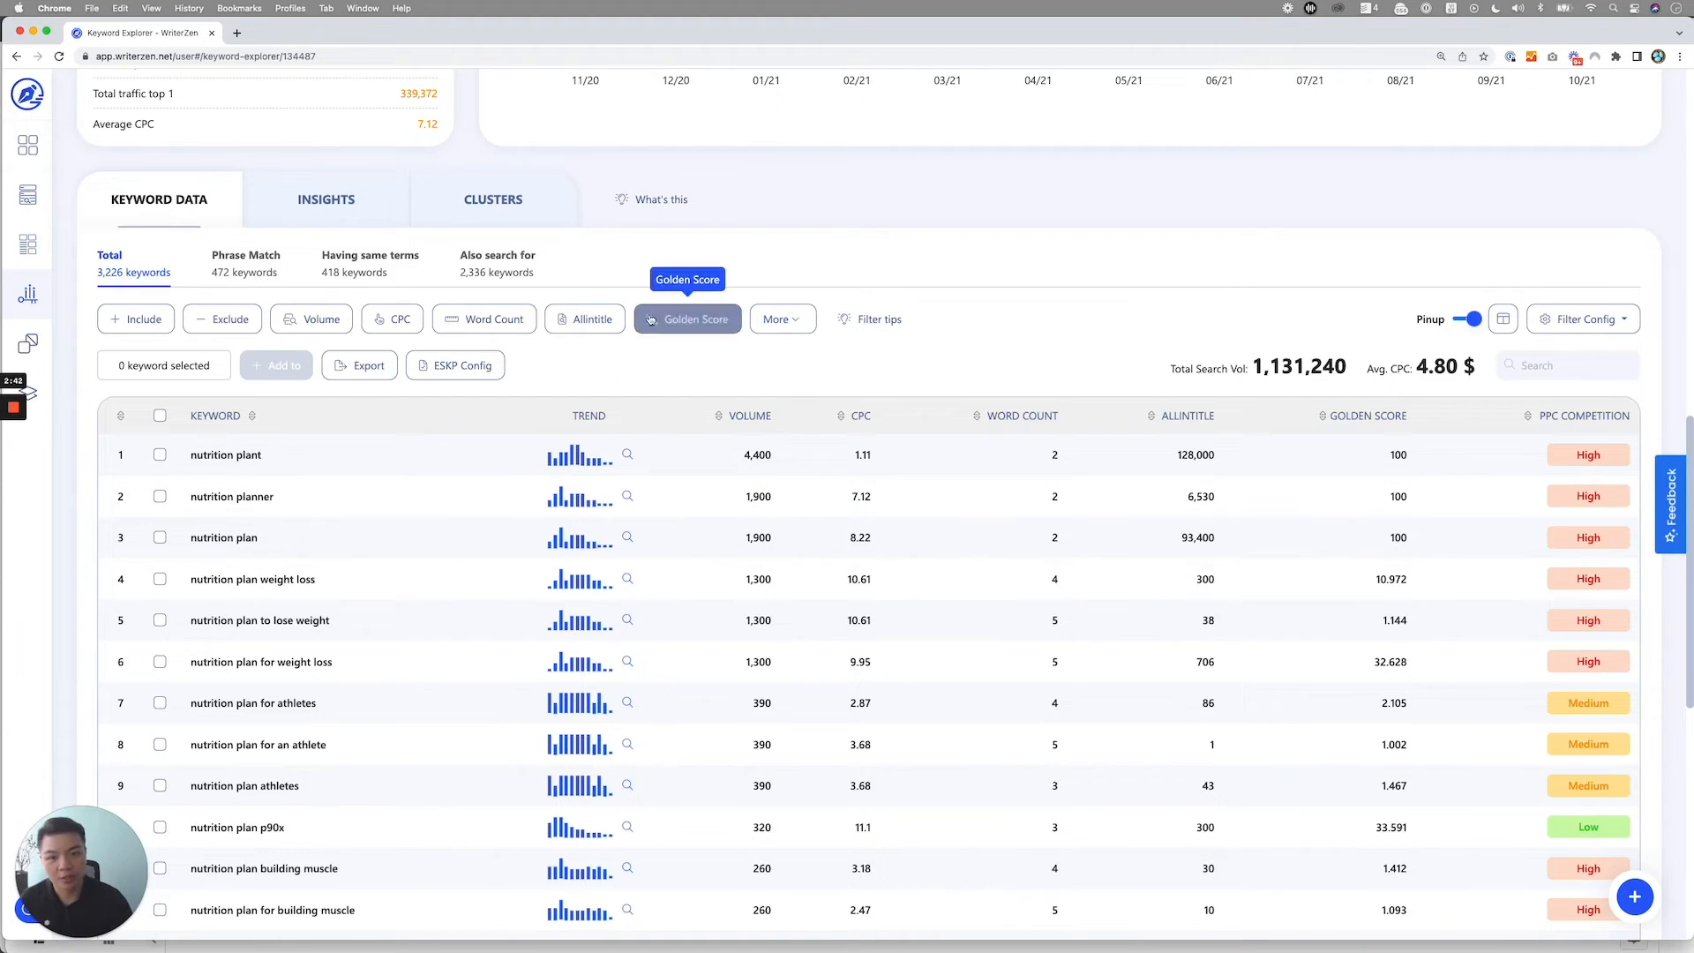
{"action": "left_click", "coordinate": [693, 321]}
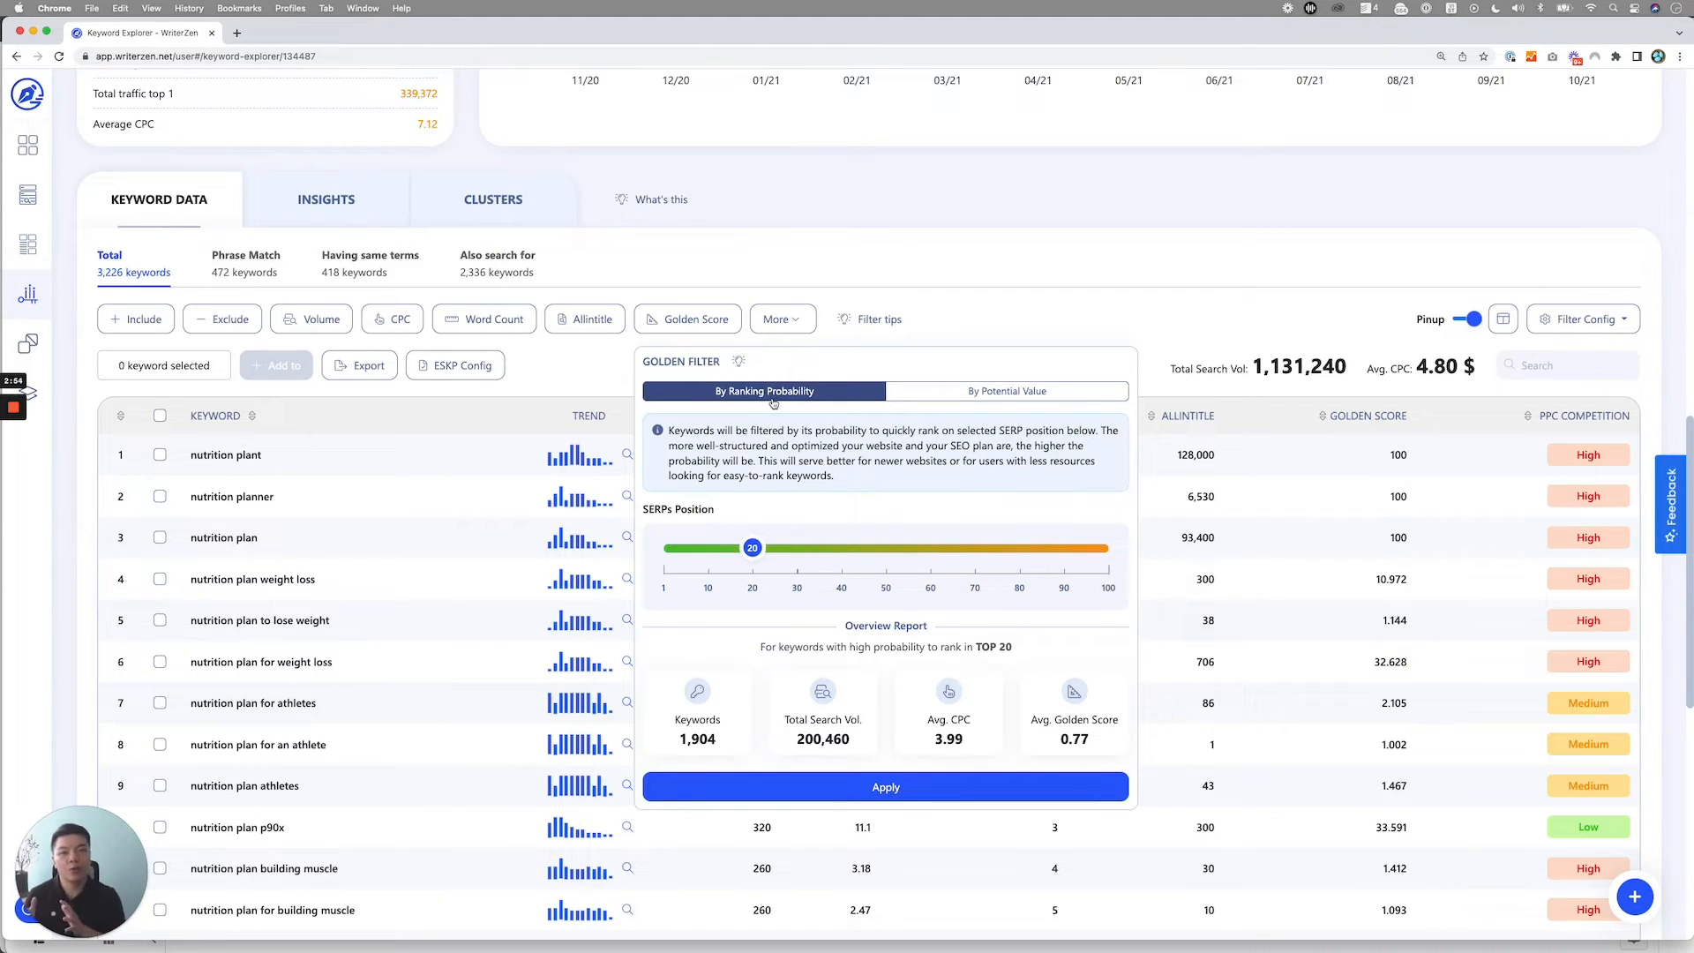
{"action": "left_click_drag", "start_coordinate": [751, 547], "coordinate": [708, 547]}
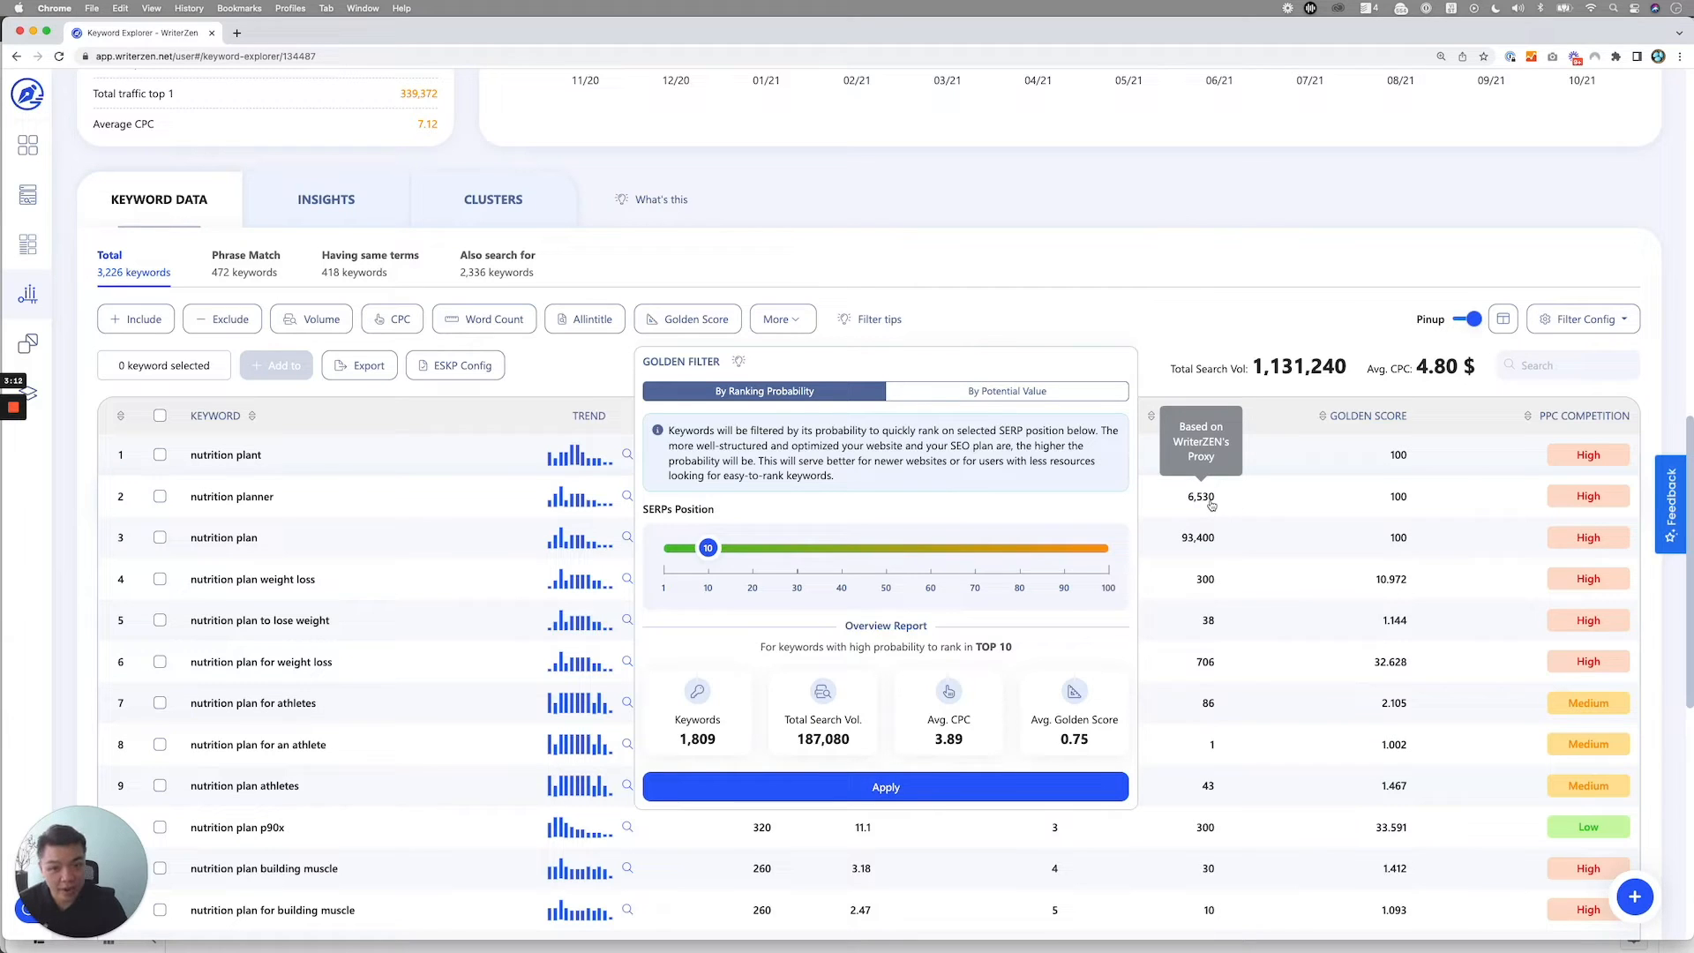
{"action": "mouse_move", "coordinate": [699, 553]}
{"action": "left_mouse_down"}
{"action": "mouse_move", "coordinate": [744, 549]}
{"action": "mouse_move", "coordinate": [666, 549]}
{"action": "mouse_move", "coordinate": [1107, 588]}
{"action": "mouse_move", "coordinate": [706, 558]}
{"action": "left_mouse_up"}
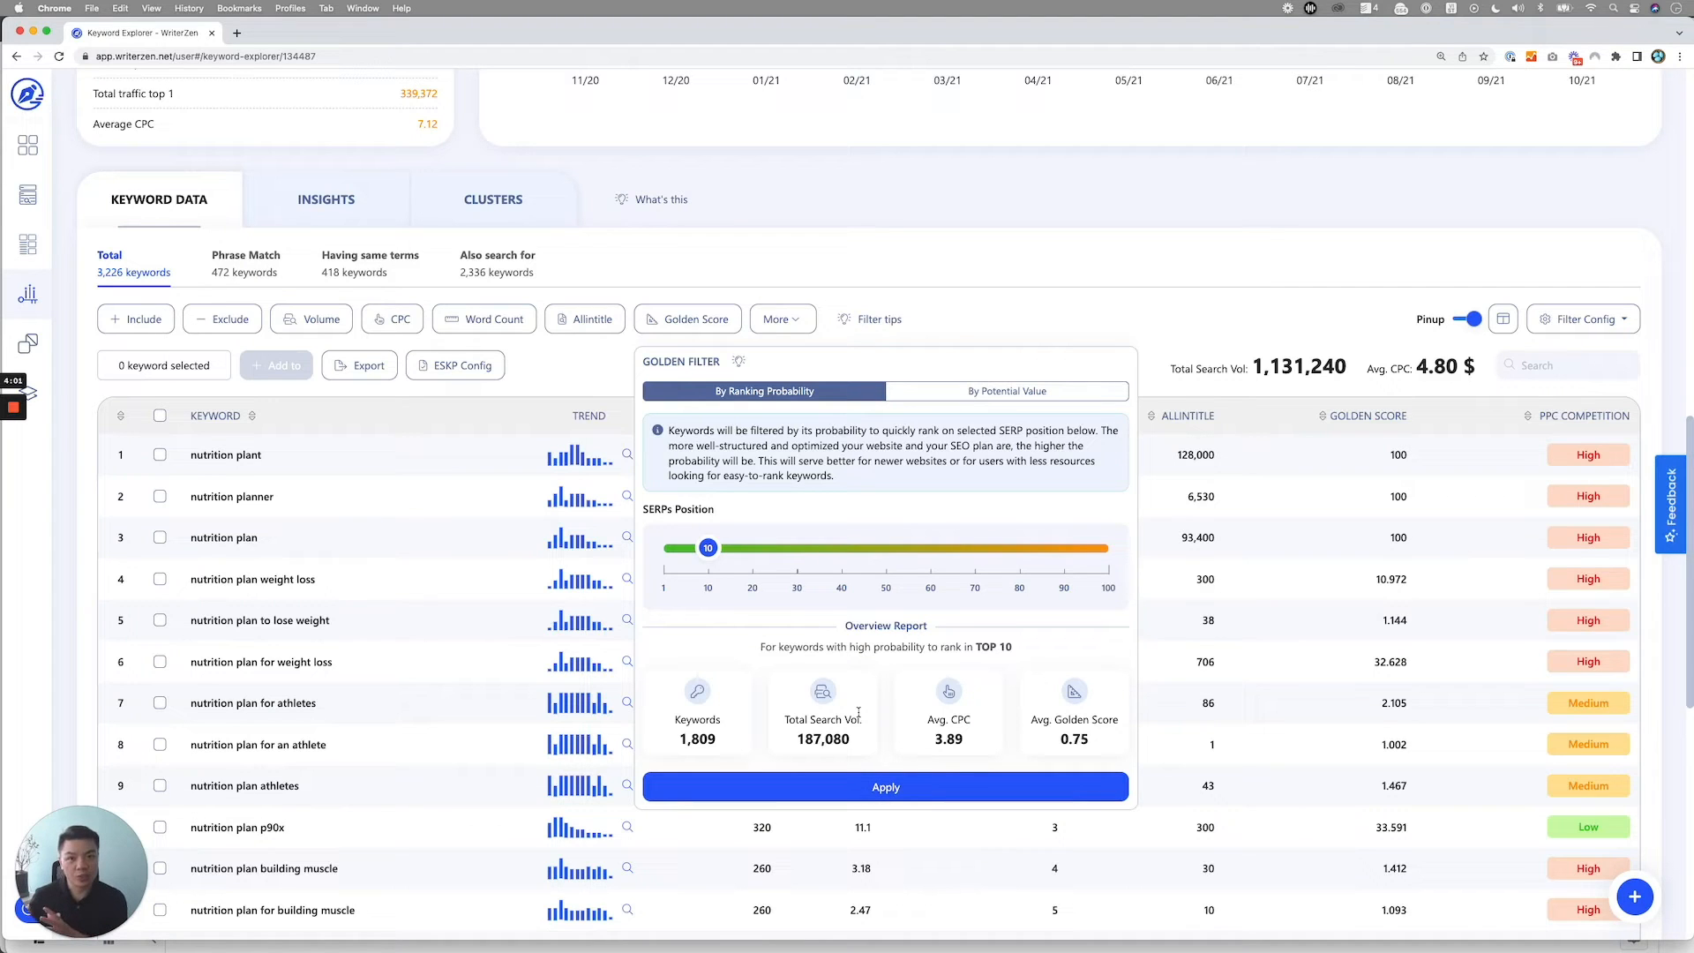
Step: Filter the nutrition plan keywords by potential value with a golden score of 1 - 1.618 and sort them by descending allintitle
{"action": "left_click", "coordinate": [1037, 391]}
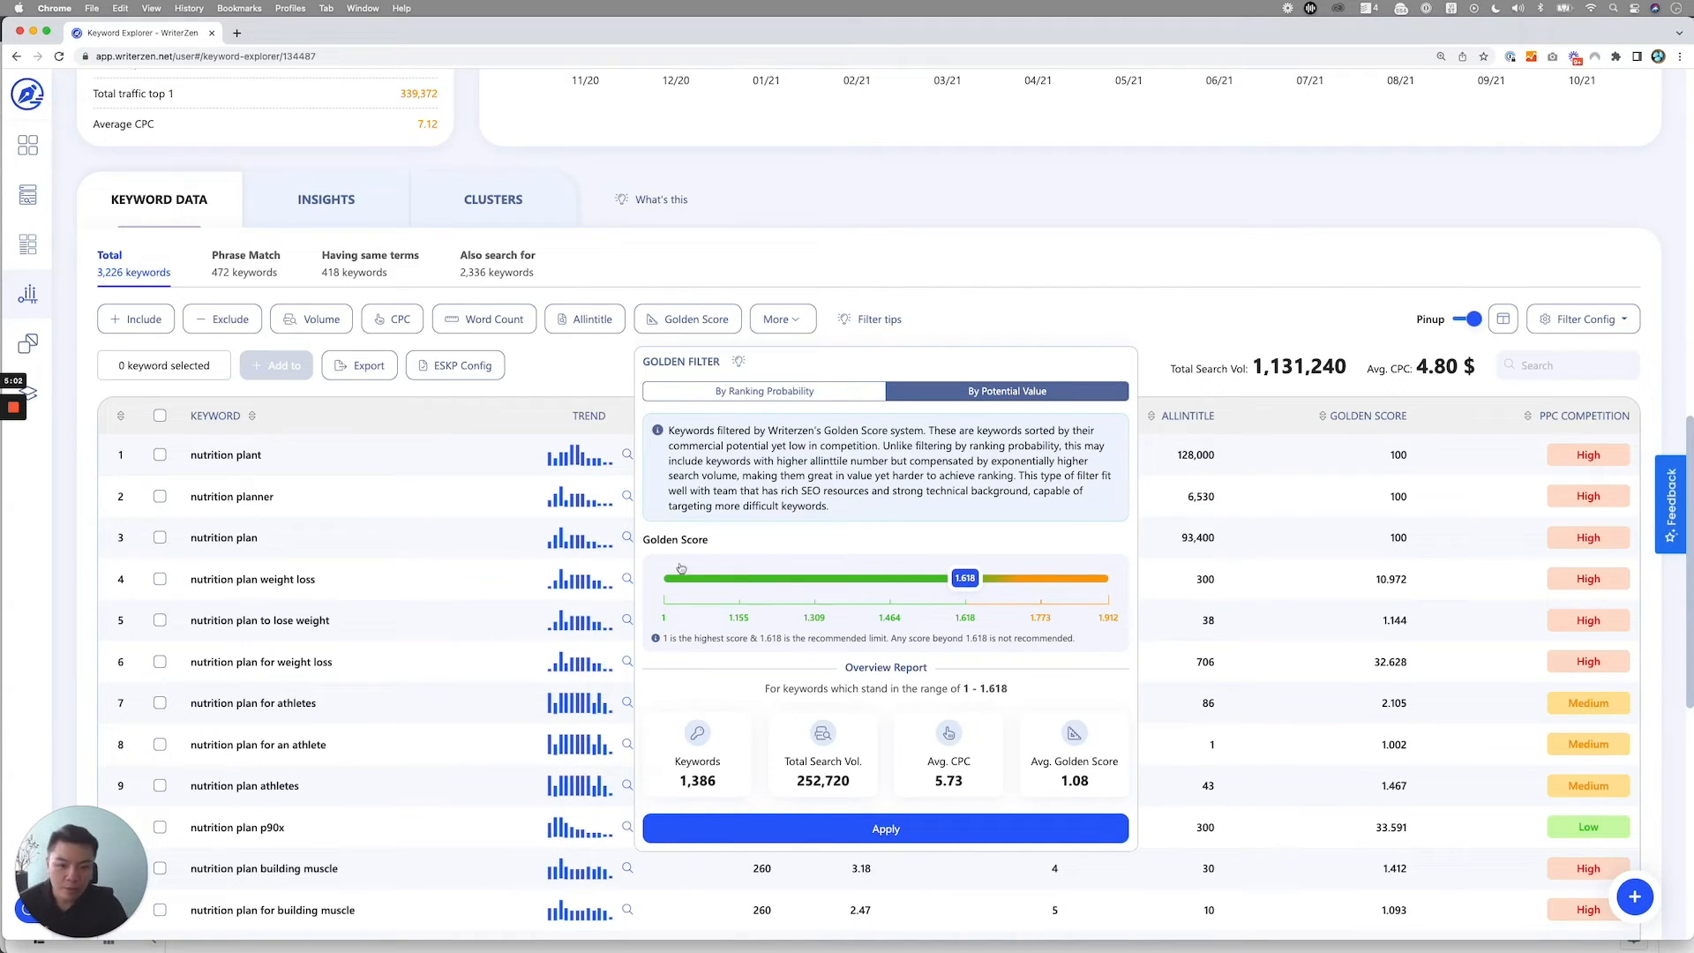
{"action": "left_click", "coordinate": [937, 839]}
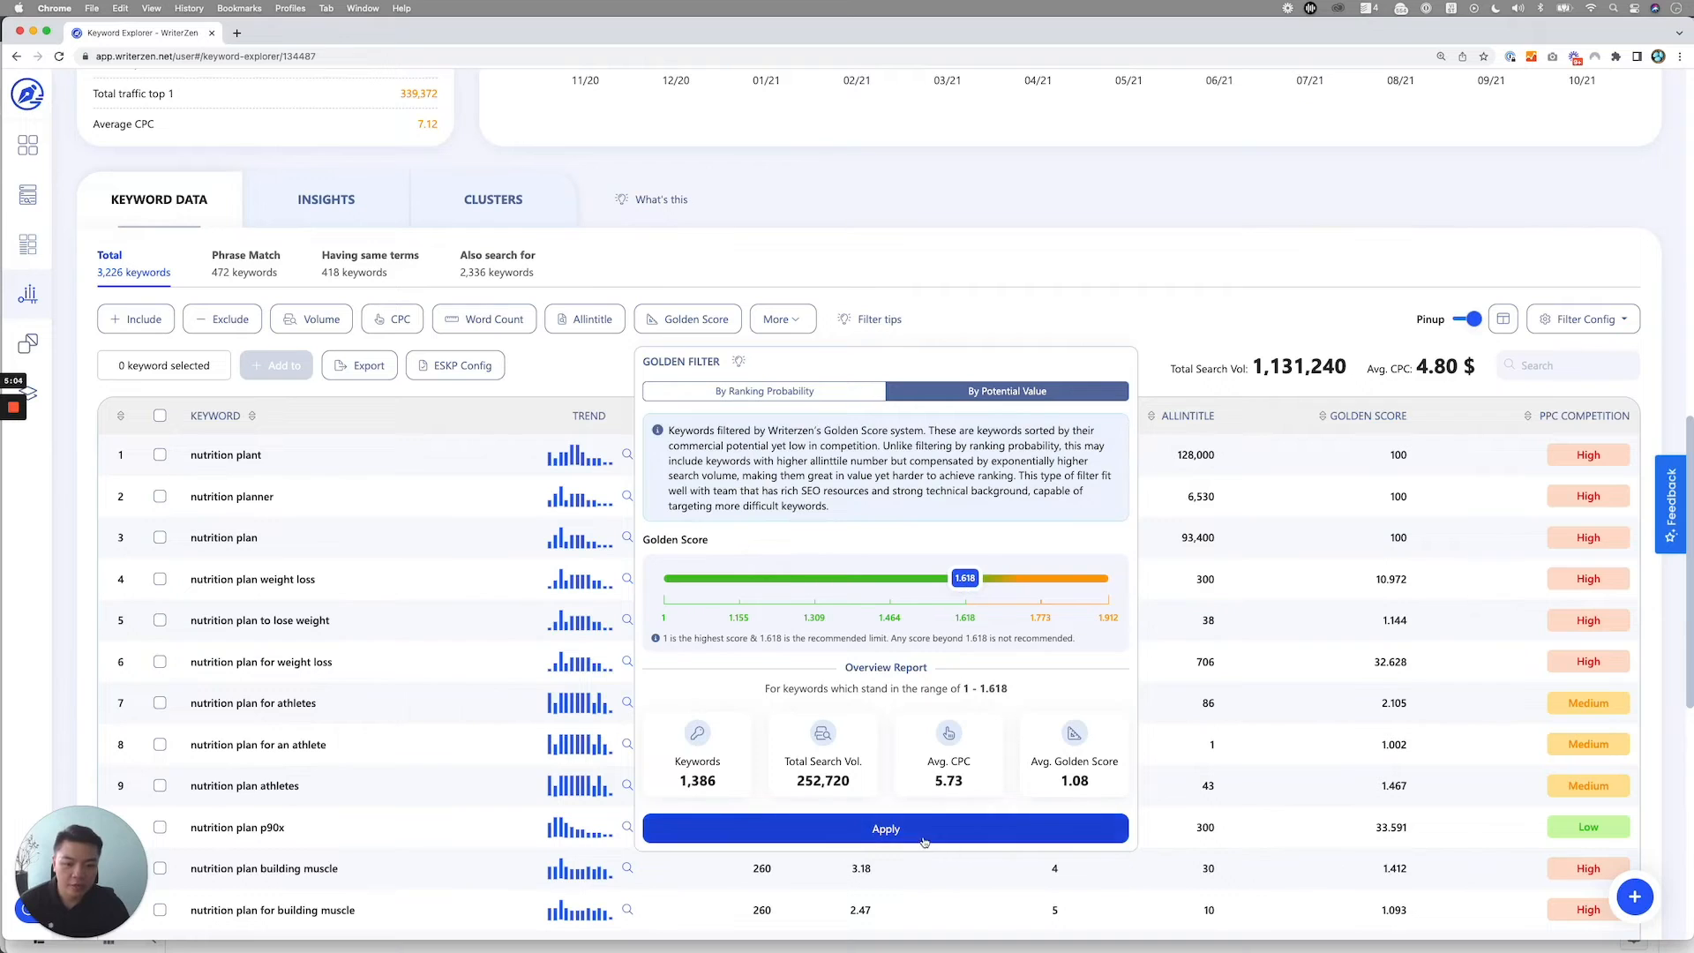
{"action": "left_click", "coordinate": [1152, 416]}
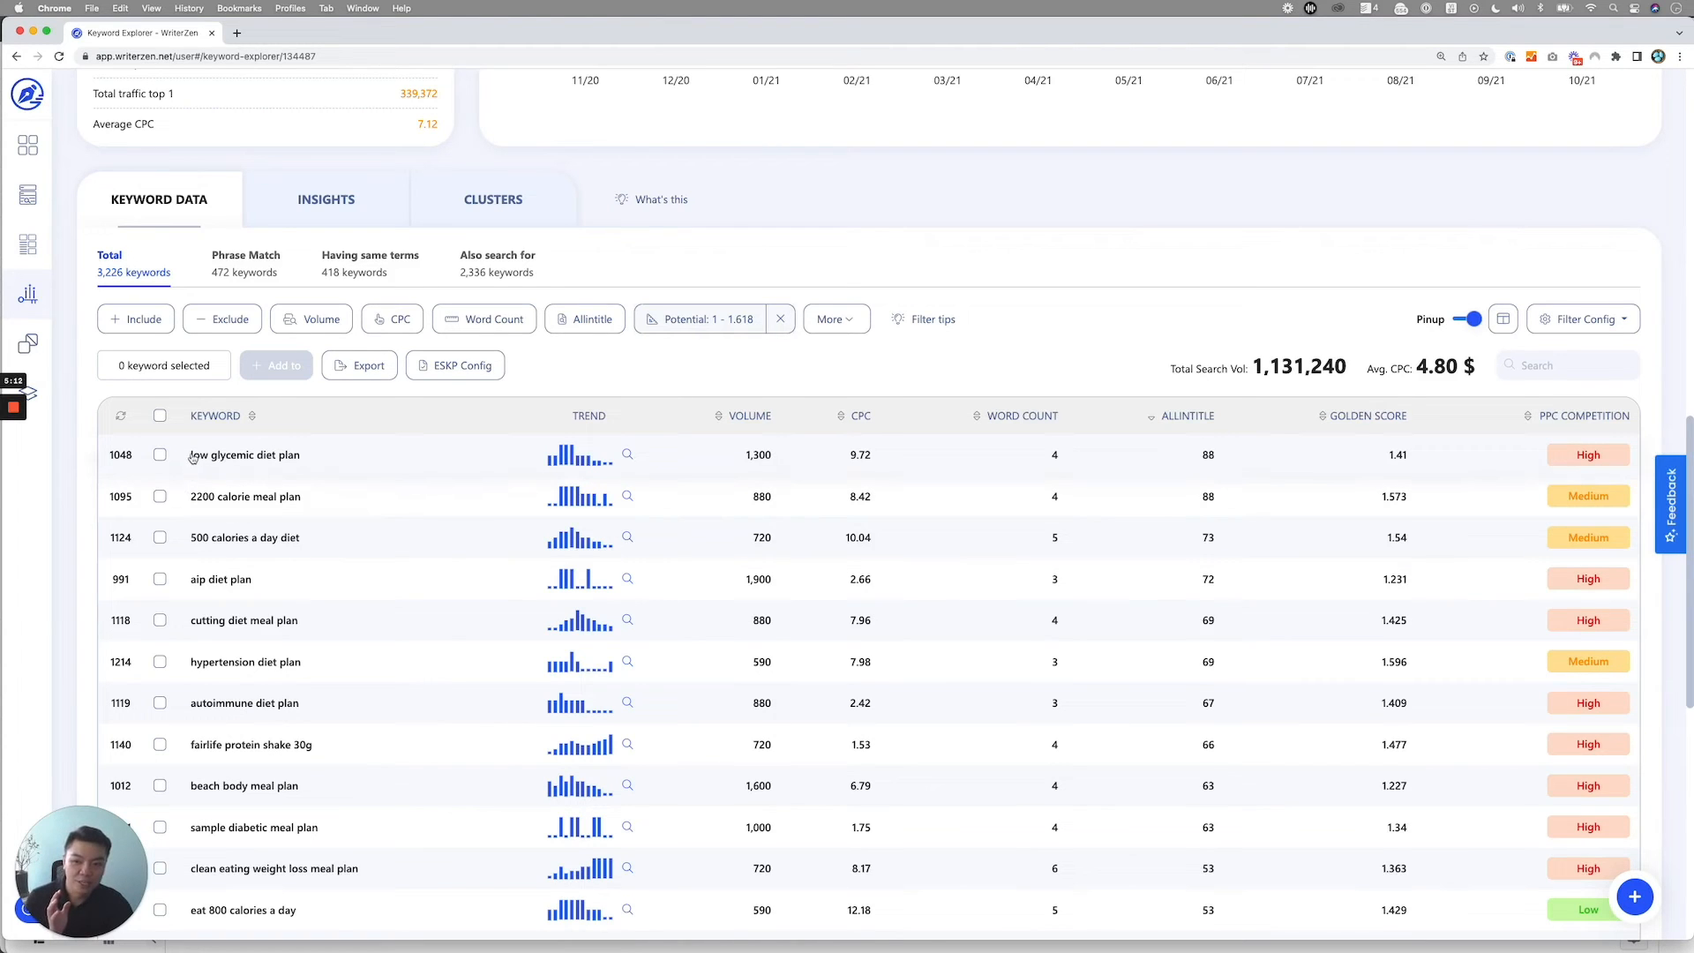
Step: Expand the "low glycemic diet plan" keyword to examine its difficulty, search volume and SERP overview, and collapse it again
{"action": "left_click_drag", "start_coordinate": [191, 456], "coordinate": [342, 461]}
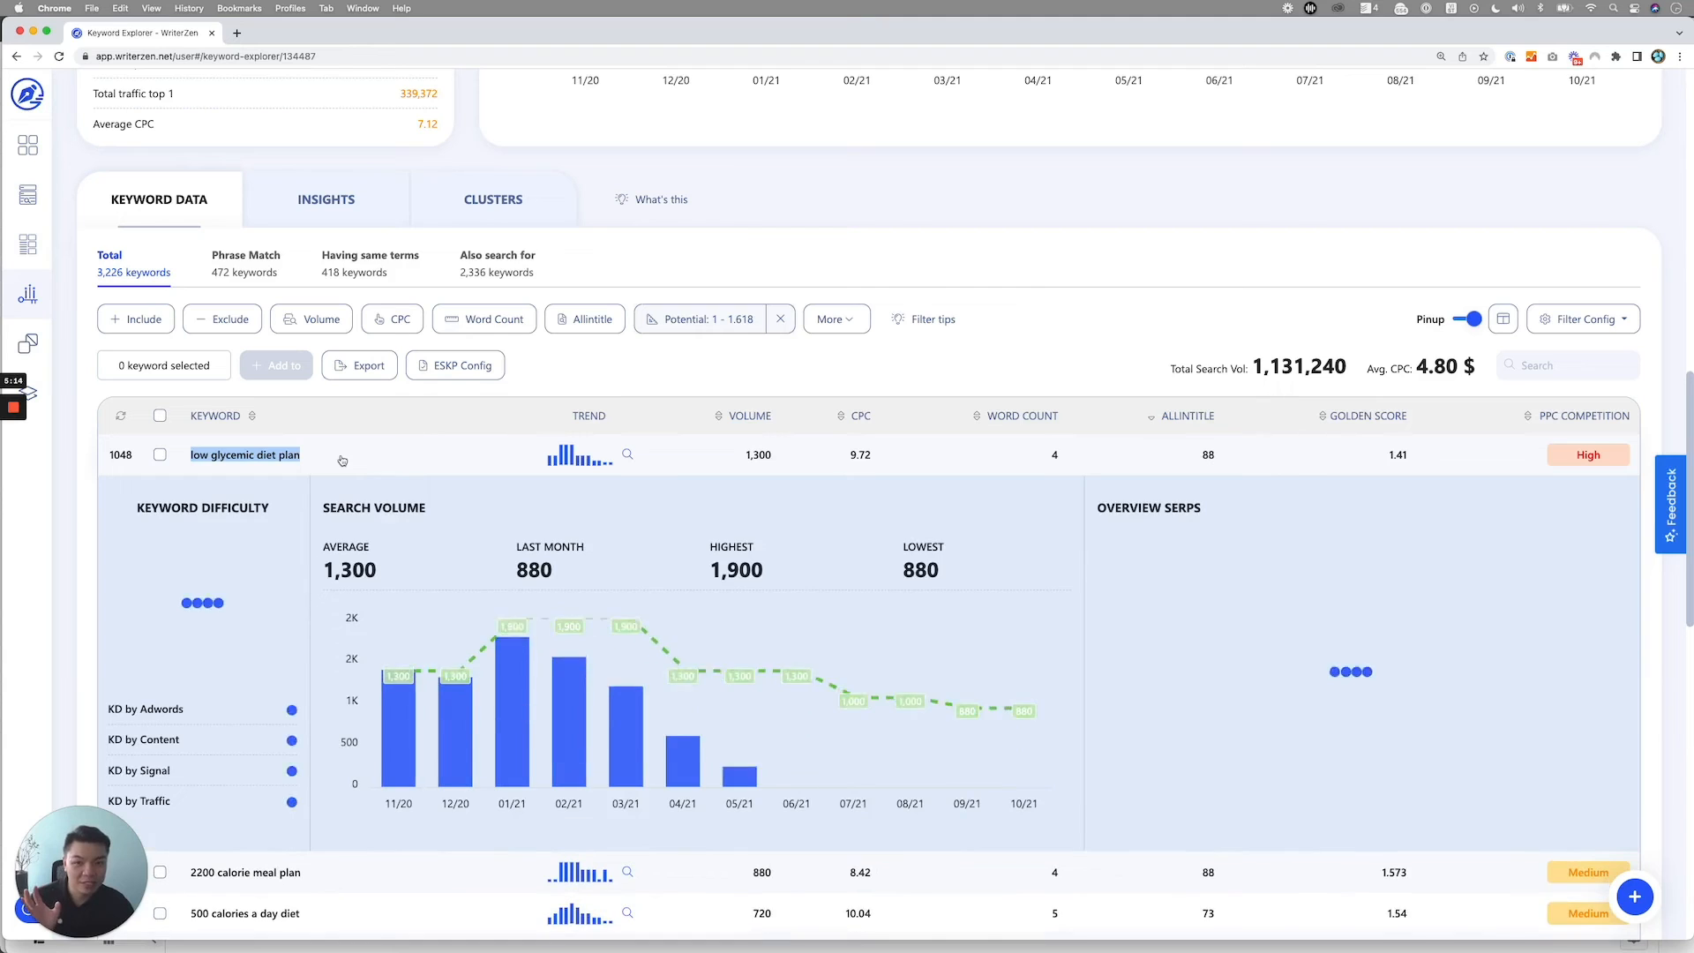
{"action": "left_click", "coordinate": [393, 459]}
{"action": "left_click", "coordinate": [452, 461]}
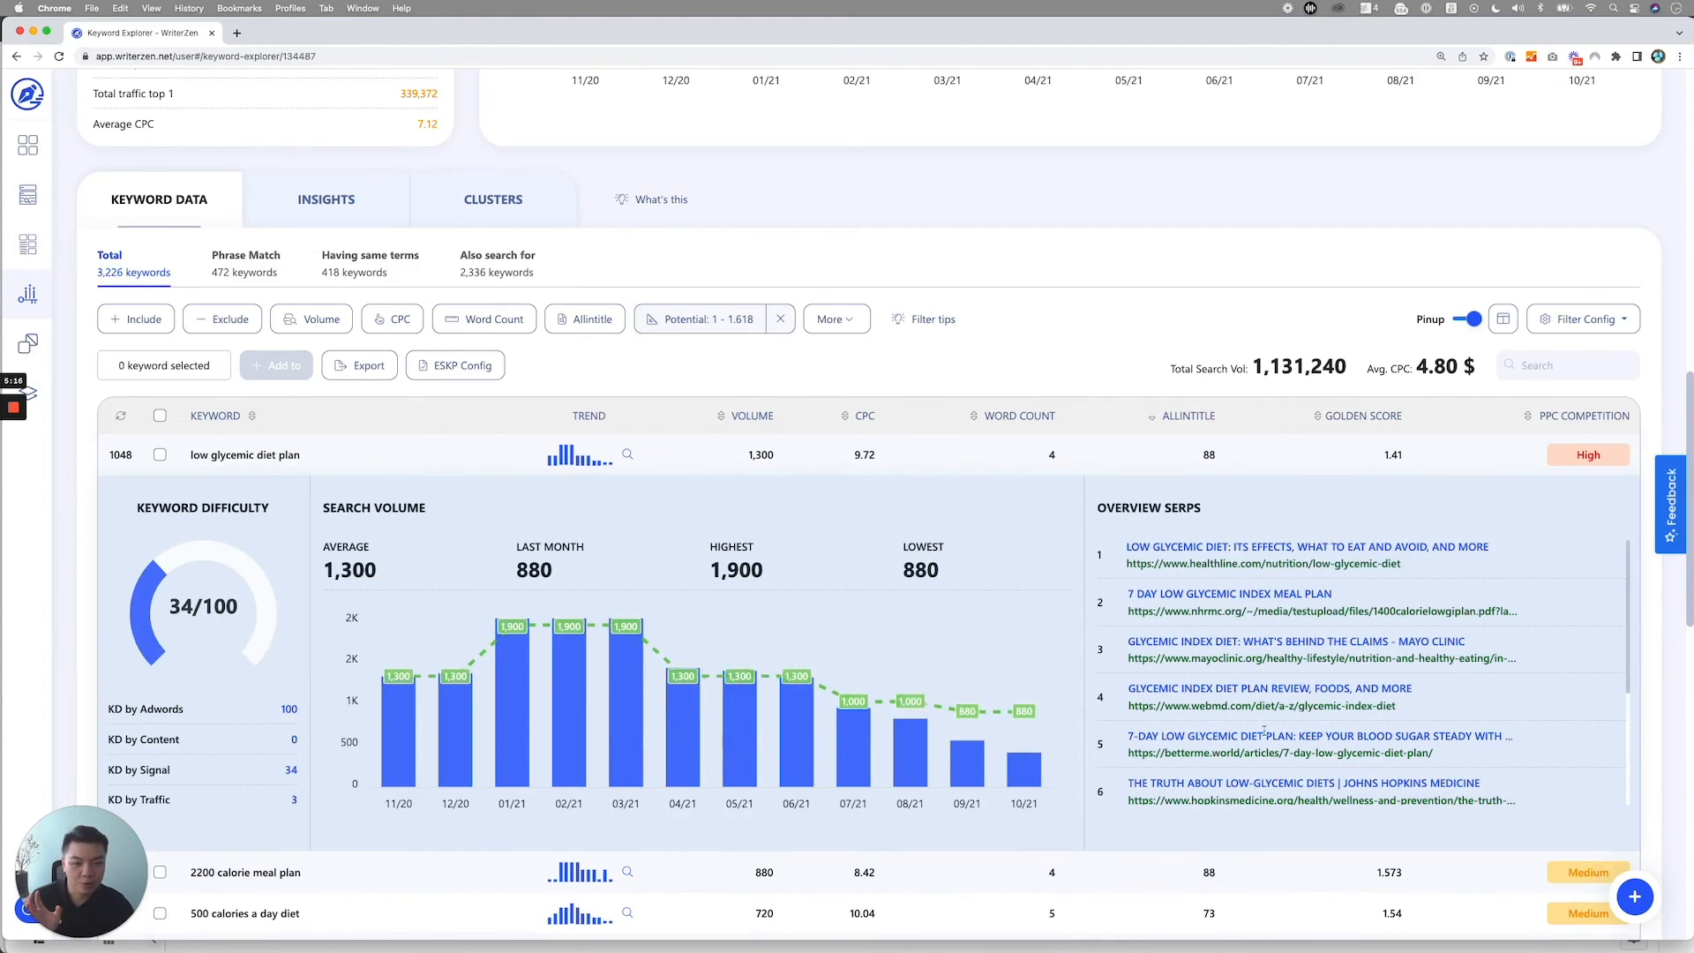
{"action": "left_click", "coordinate": [384, 454]}
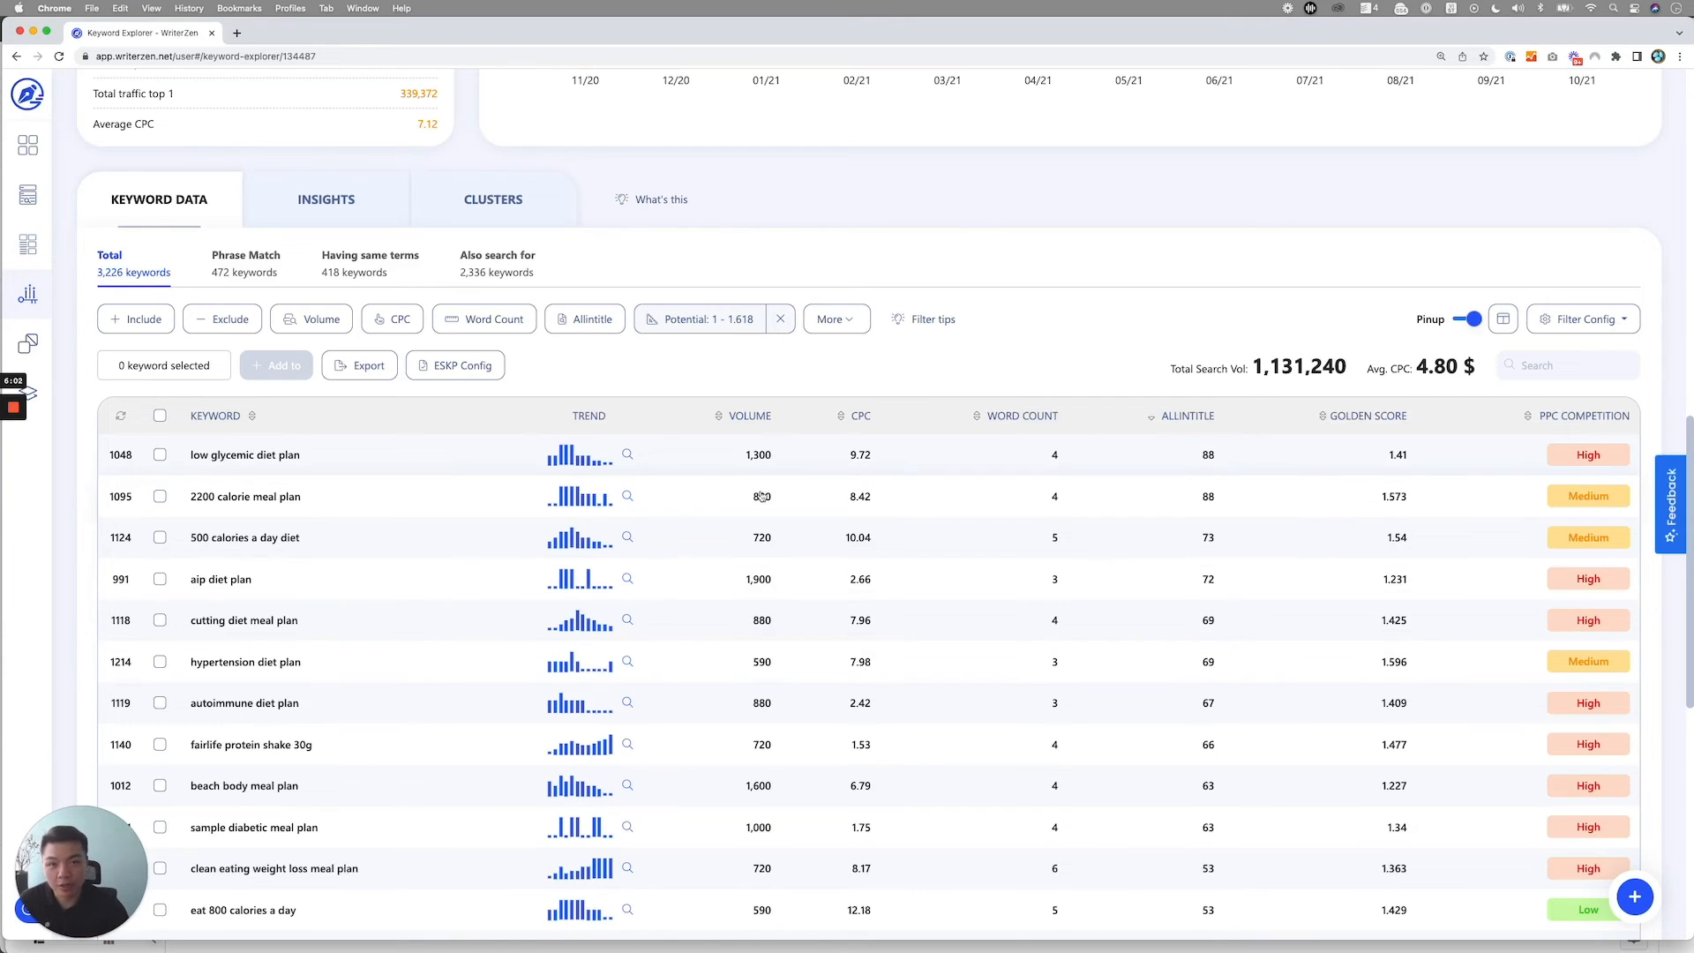
Step: Sort the keywords by ascending allintitle and limit them to a minimum search volume of 1,000
{"action": "left_click", "coordinate": [1157, 417]}
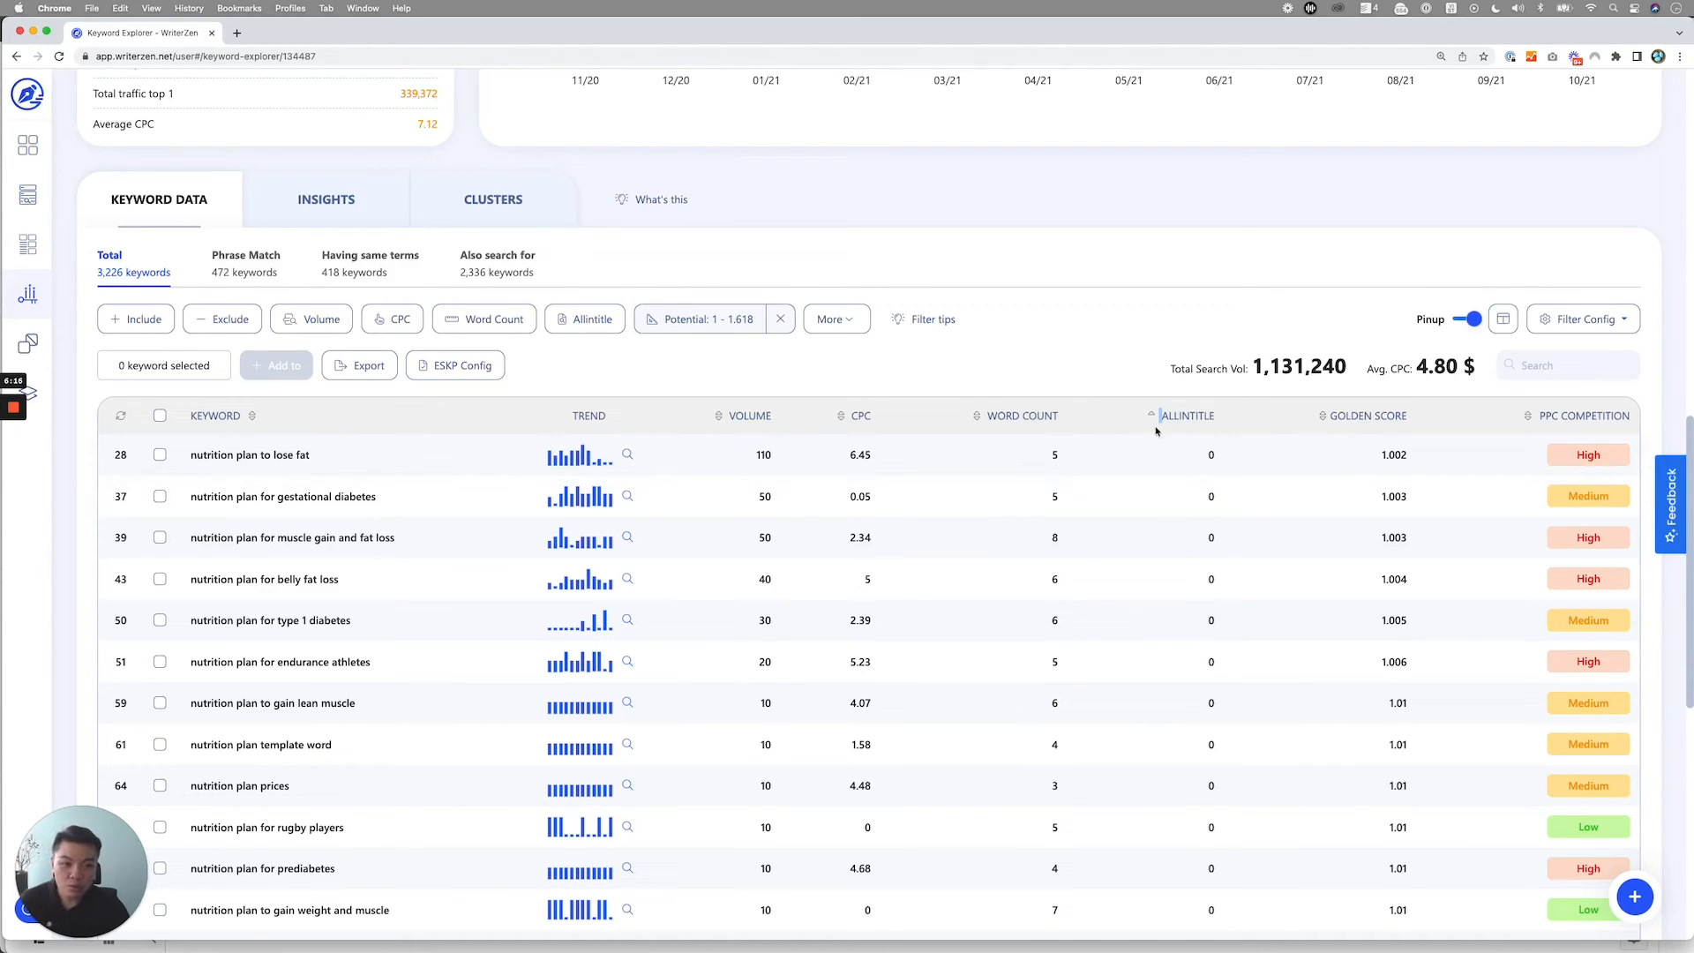
{"action": "left_click", "coordinate": [327, 326]}
{"action": "left_click", "coordinate": [331, 376]}
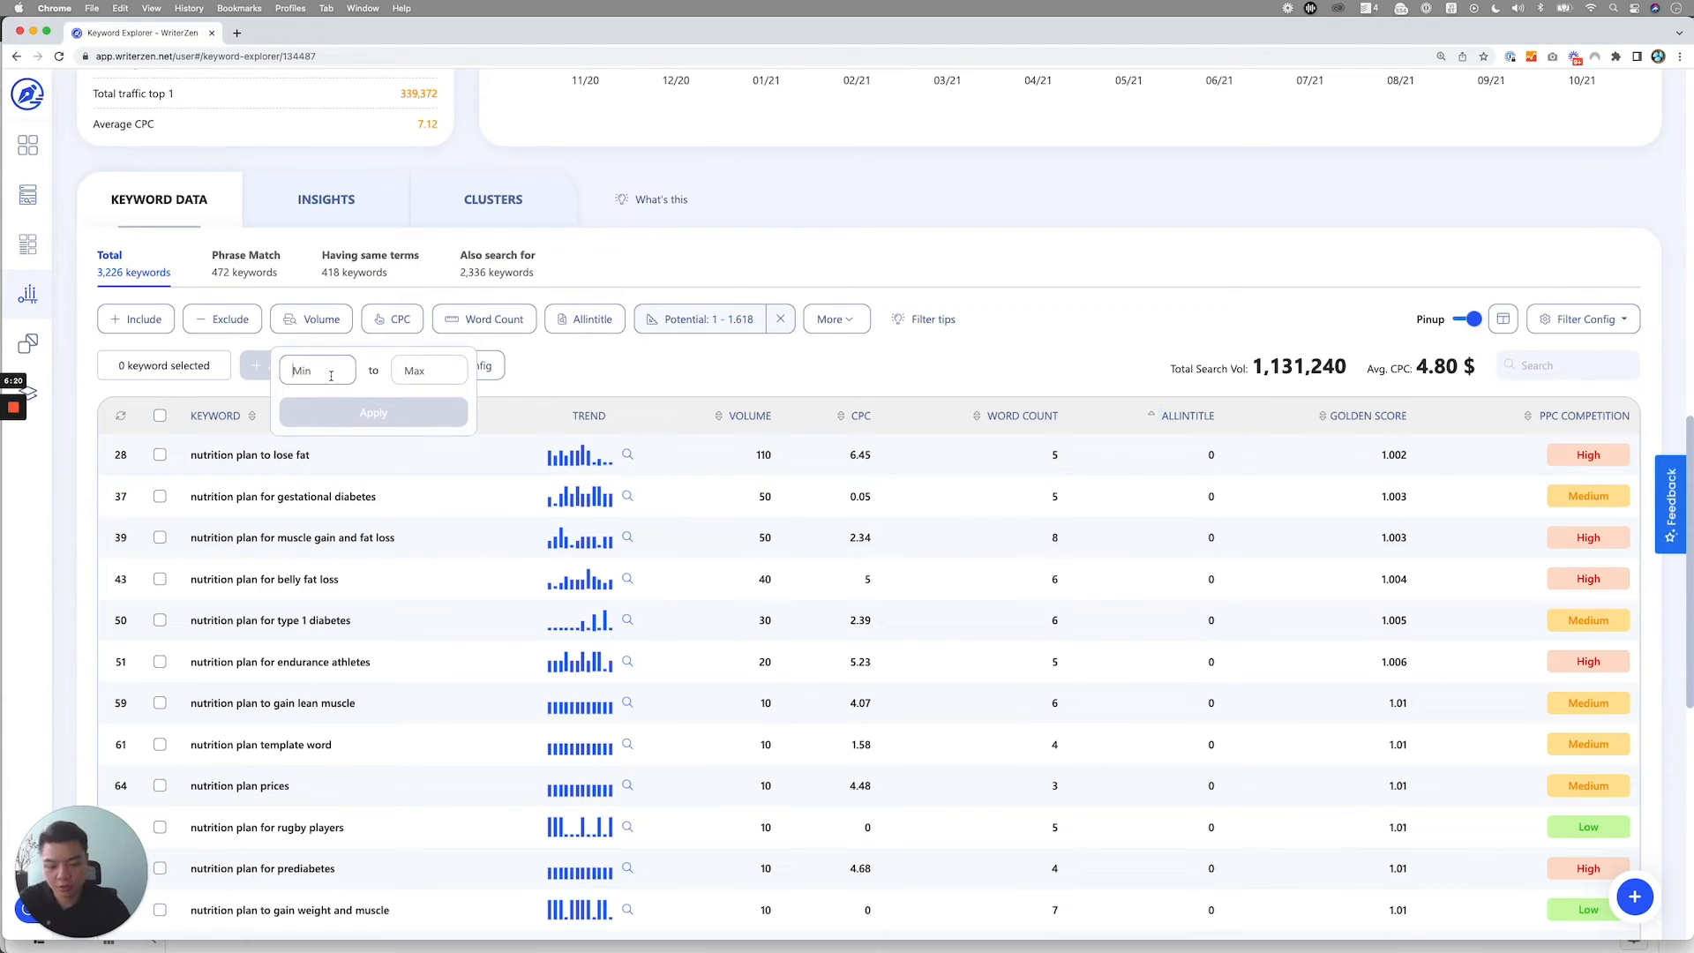
{"action": "type", "text": "1,000"}
{"action": "left_click", "coordinate": [304, 419]}
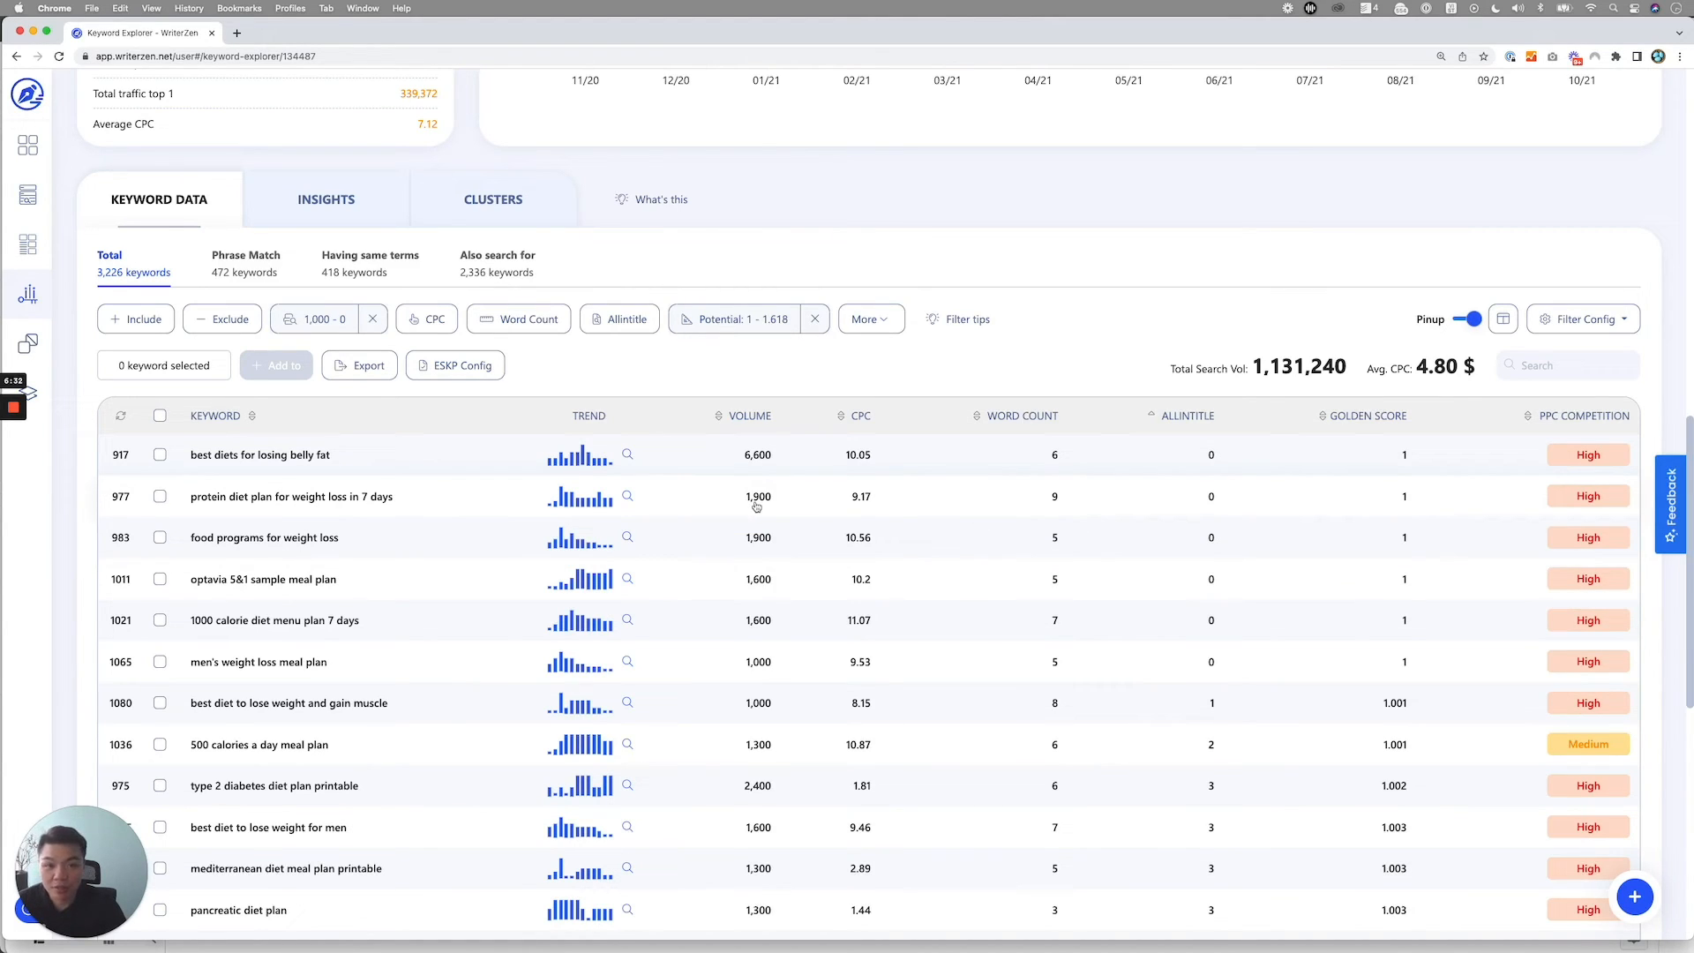
{"action": "mouse_move", "coordinate": [1214, 545]}
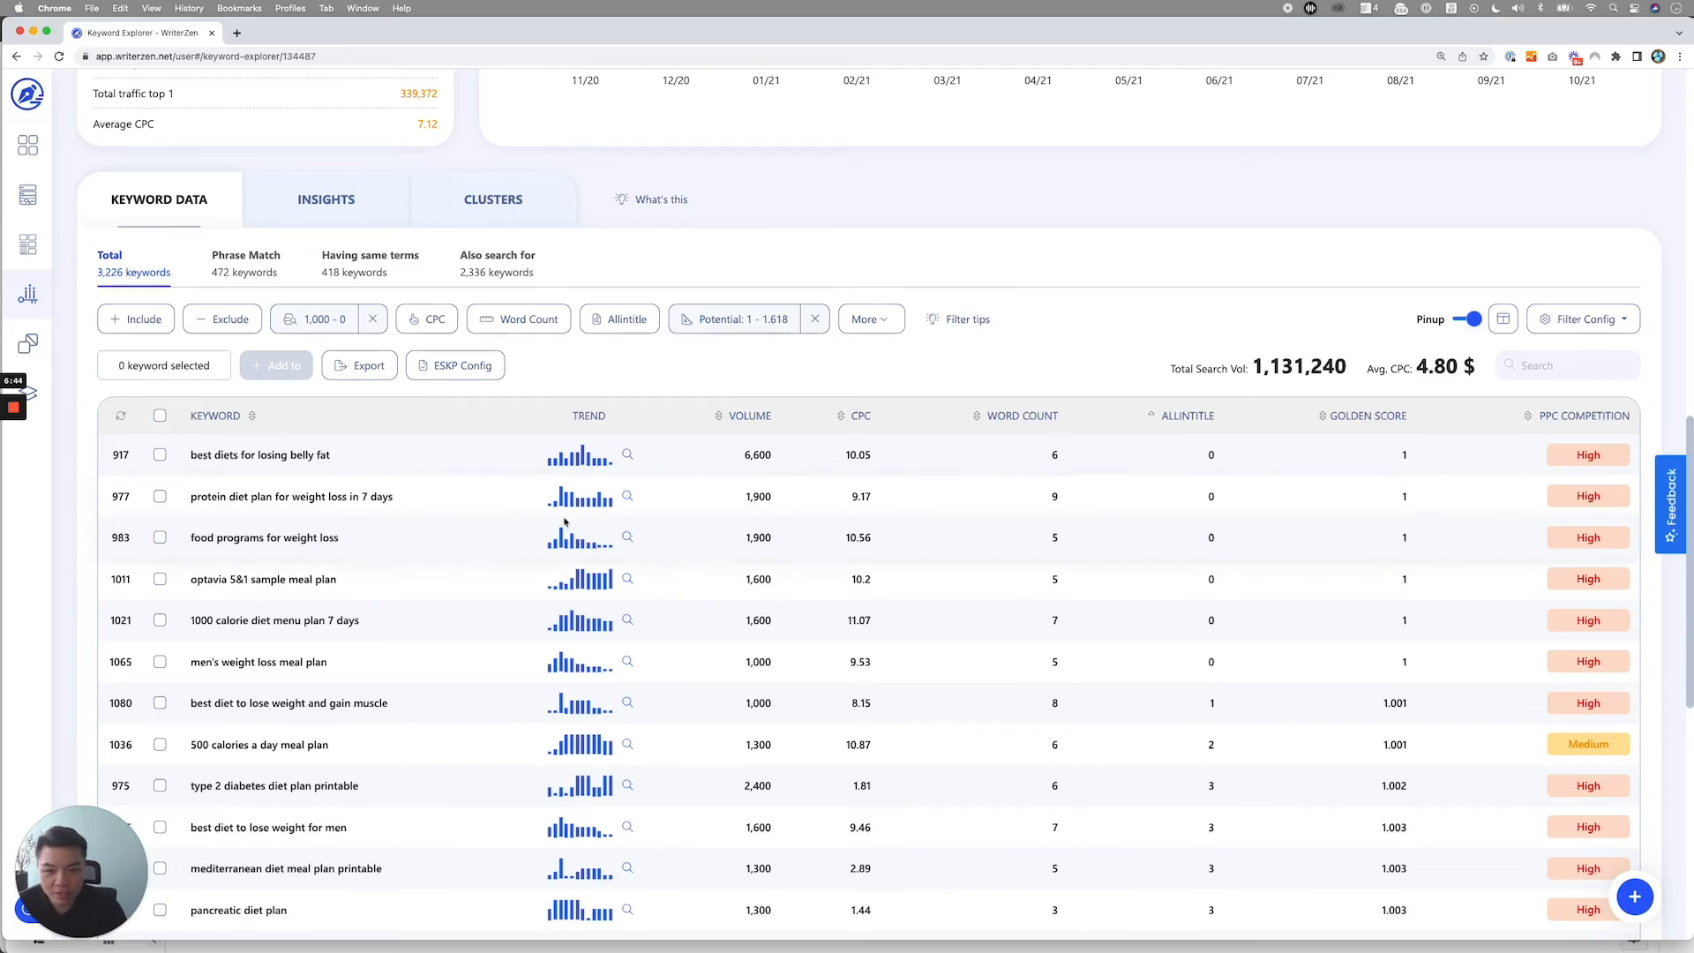
{"action": "mouse_move", "coordinate": [1214, 504]}
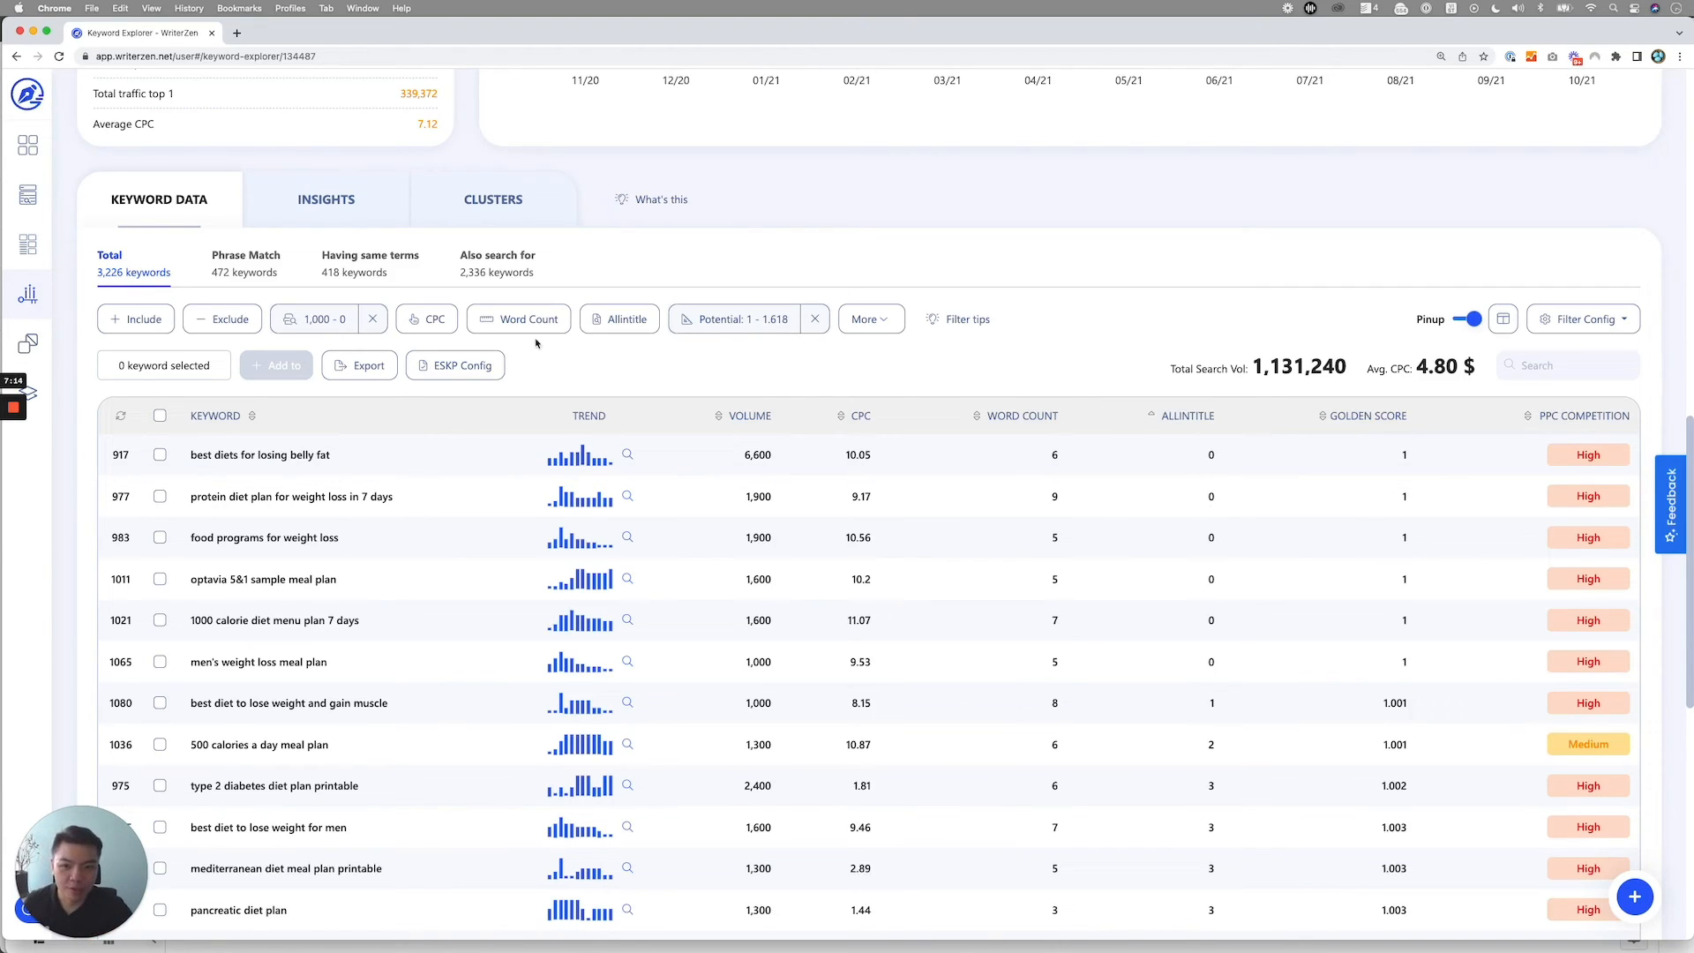
Step: Replace the minimum volume filter with a maximum search volume of 500 and select all the filtered keywords
{"action": "left_click", "coordinate": [372, 320]}
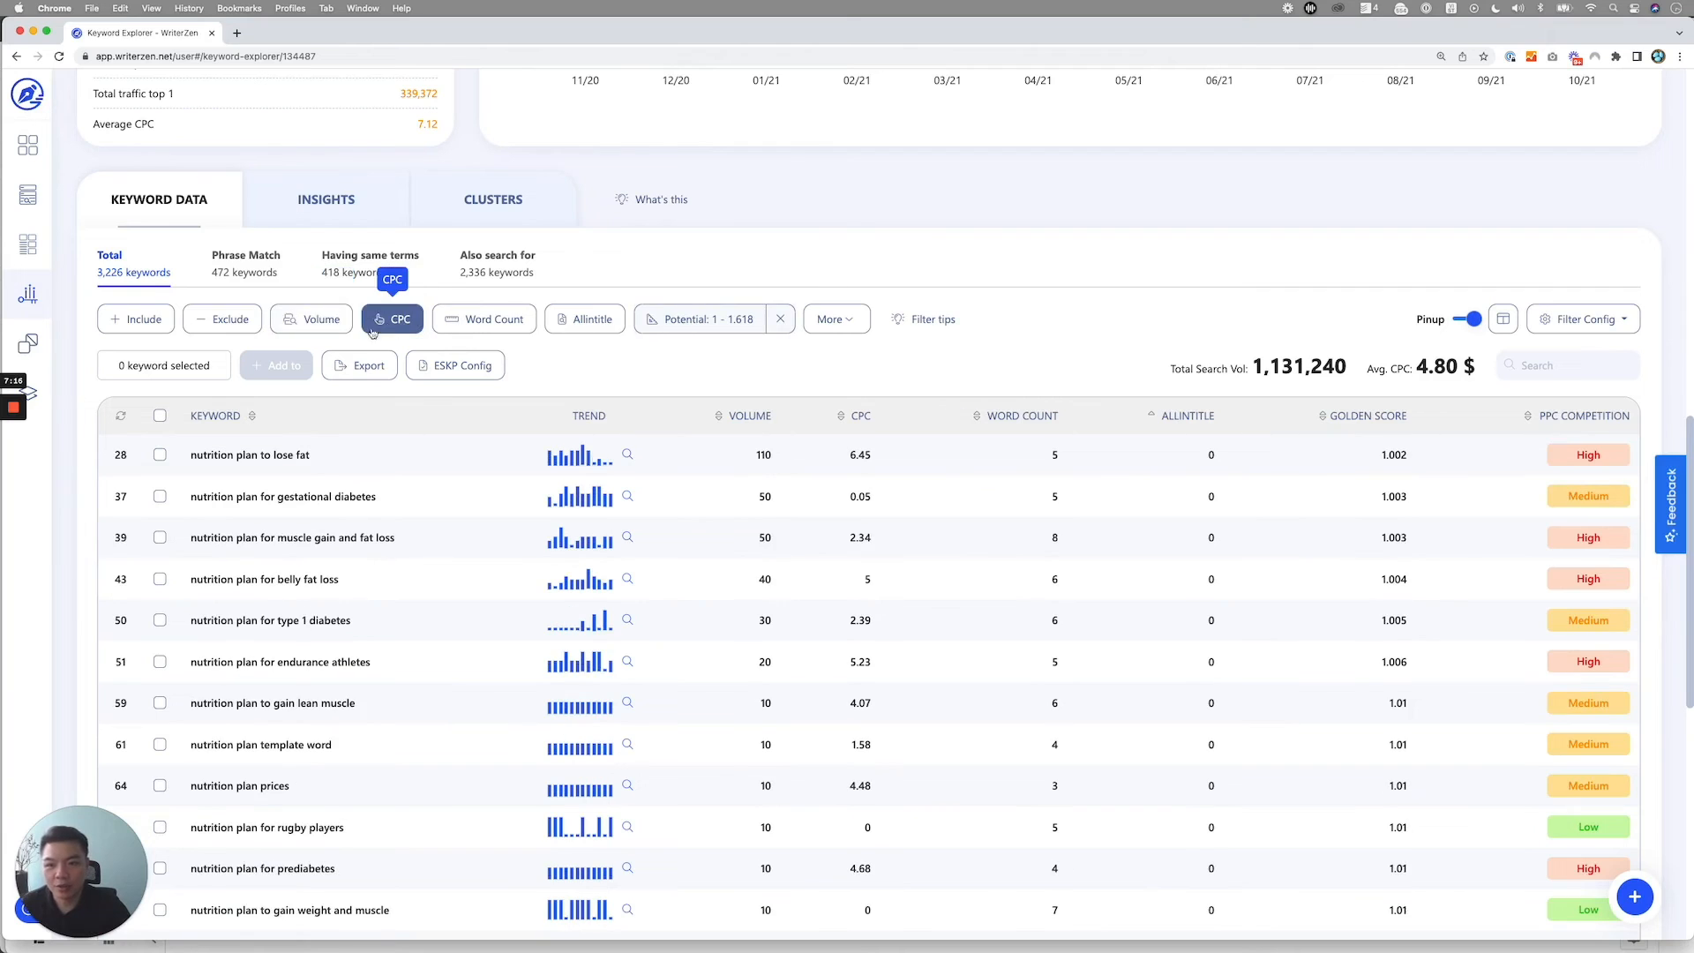
{"action": "left_click", "coordinate": [316, 319]}
{"action": "left_click", "coordinate": [426, 372]}
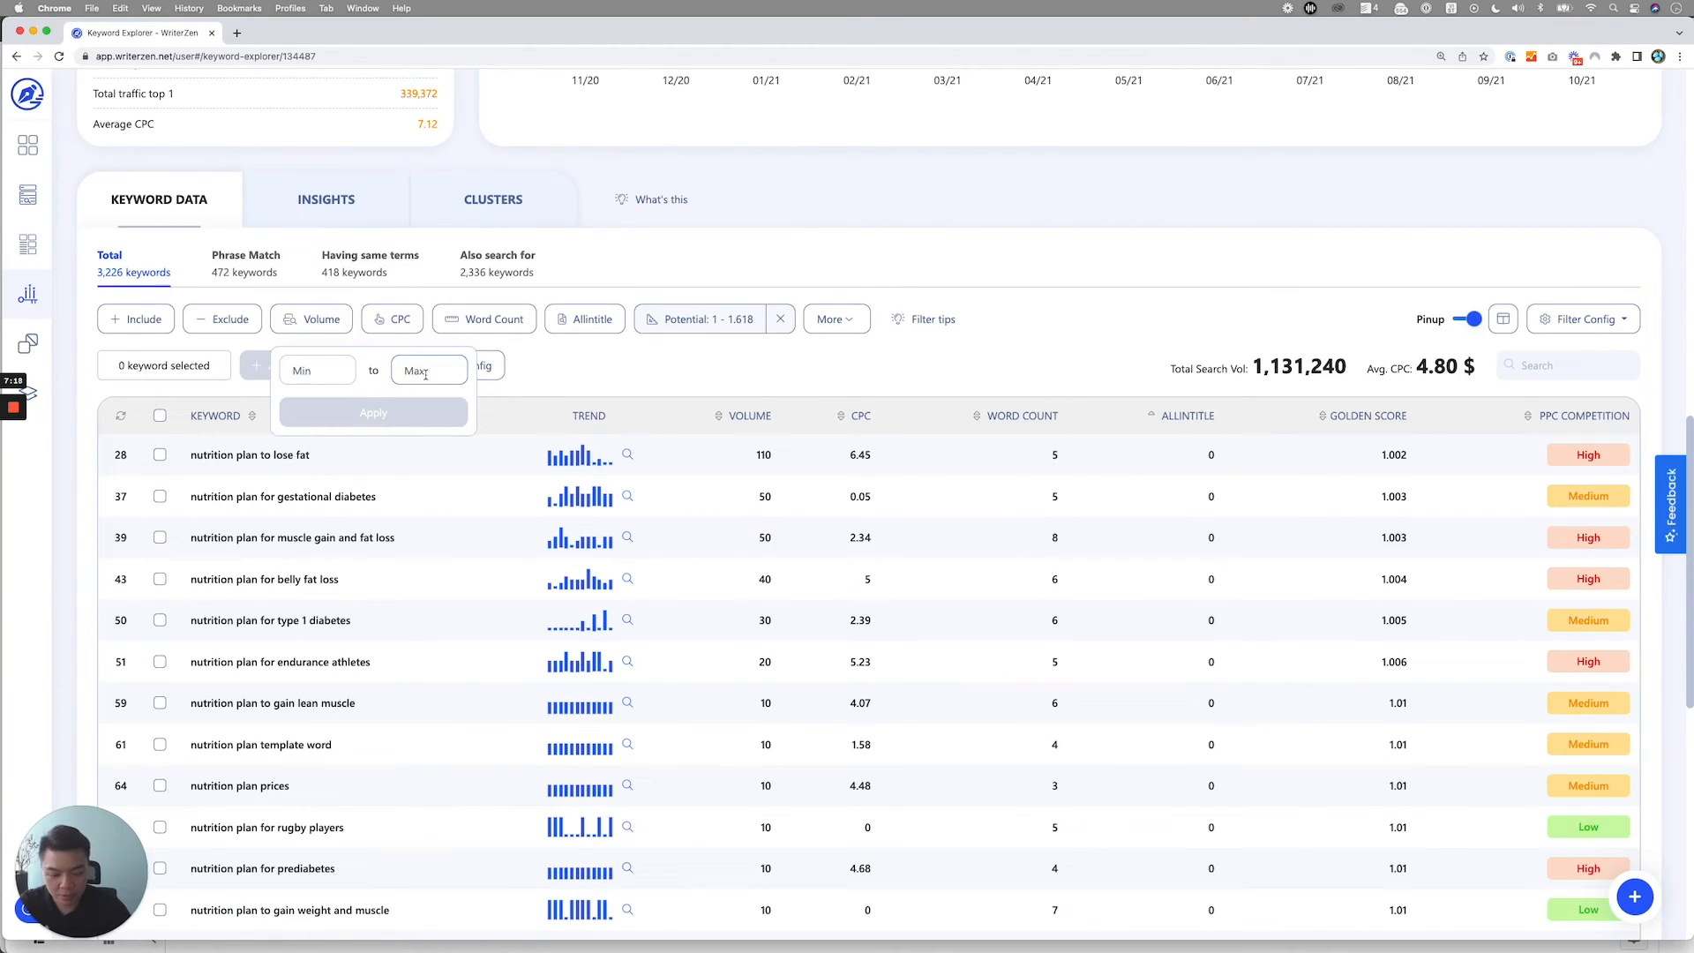
{"action": "type", "text": "500"}
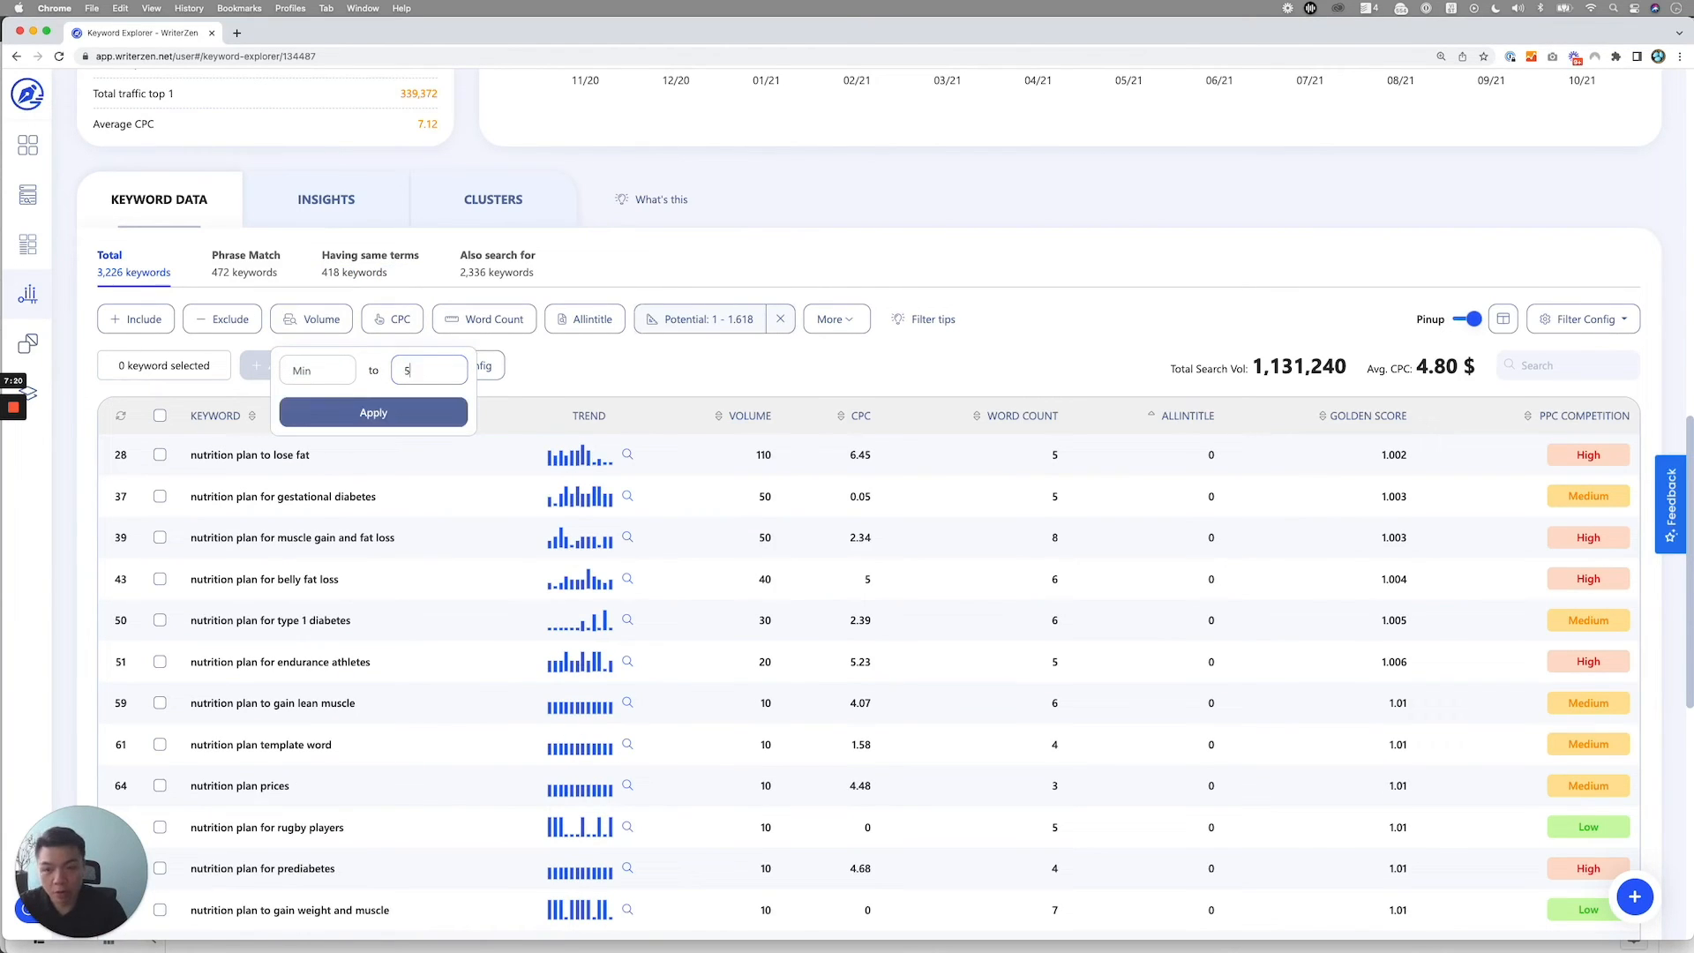
{"action": "left_click", "coordinate": [432, 412]}
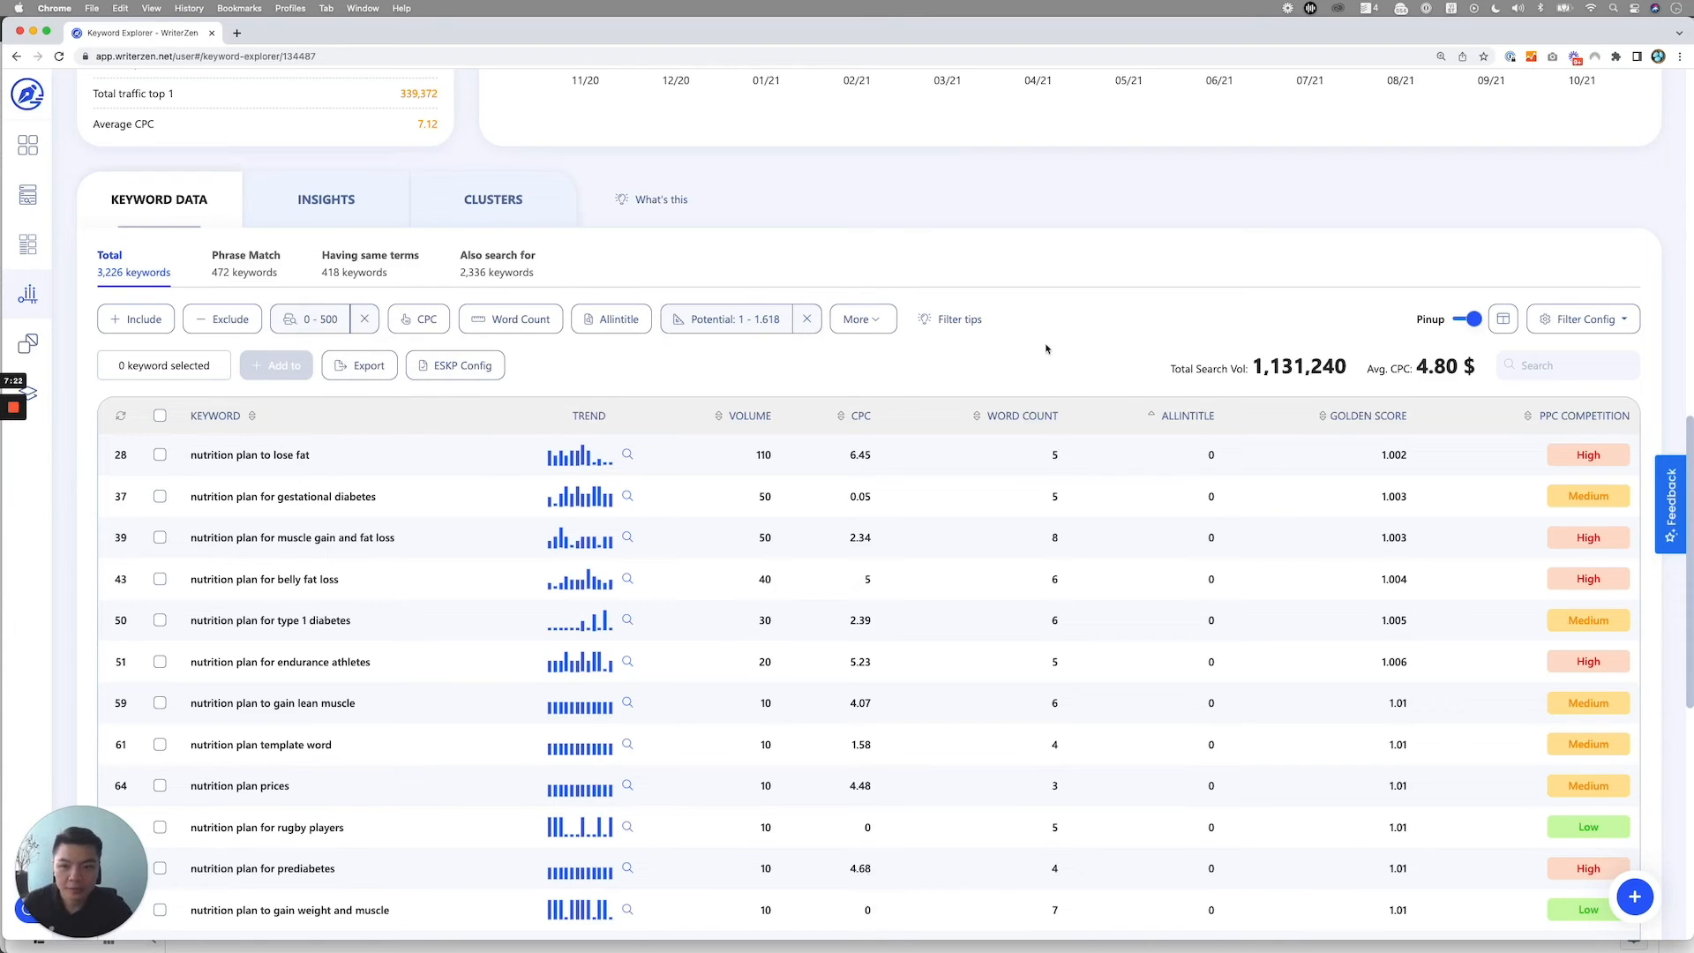
{"action": "left_click", "coordinate": [160, 415]}
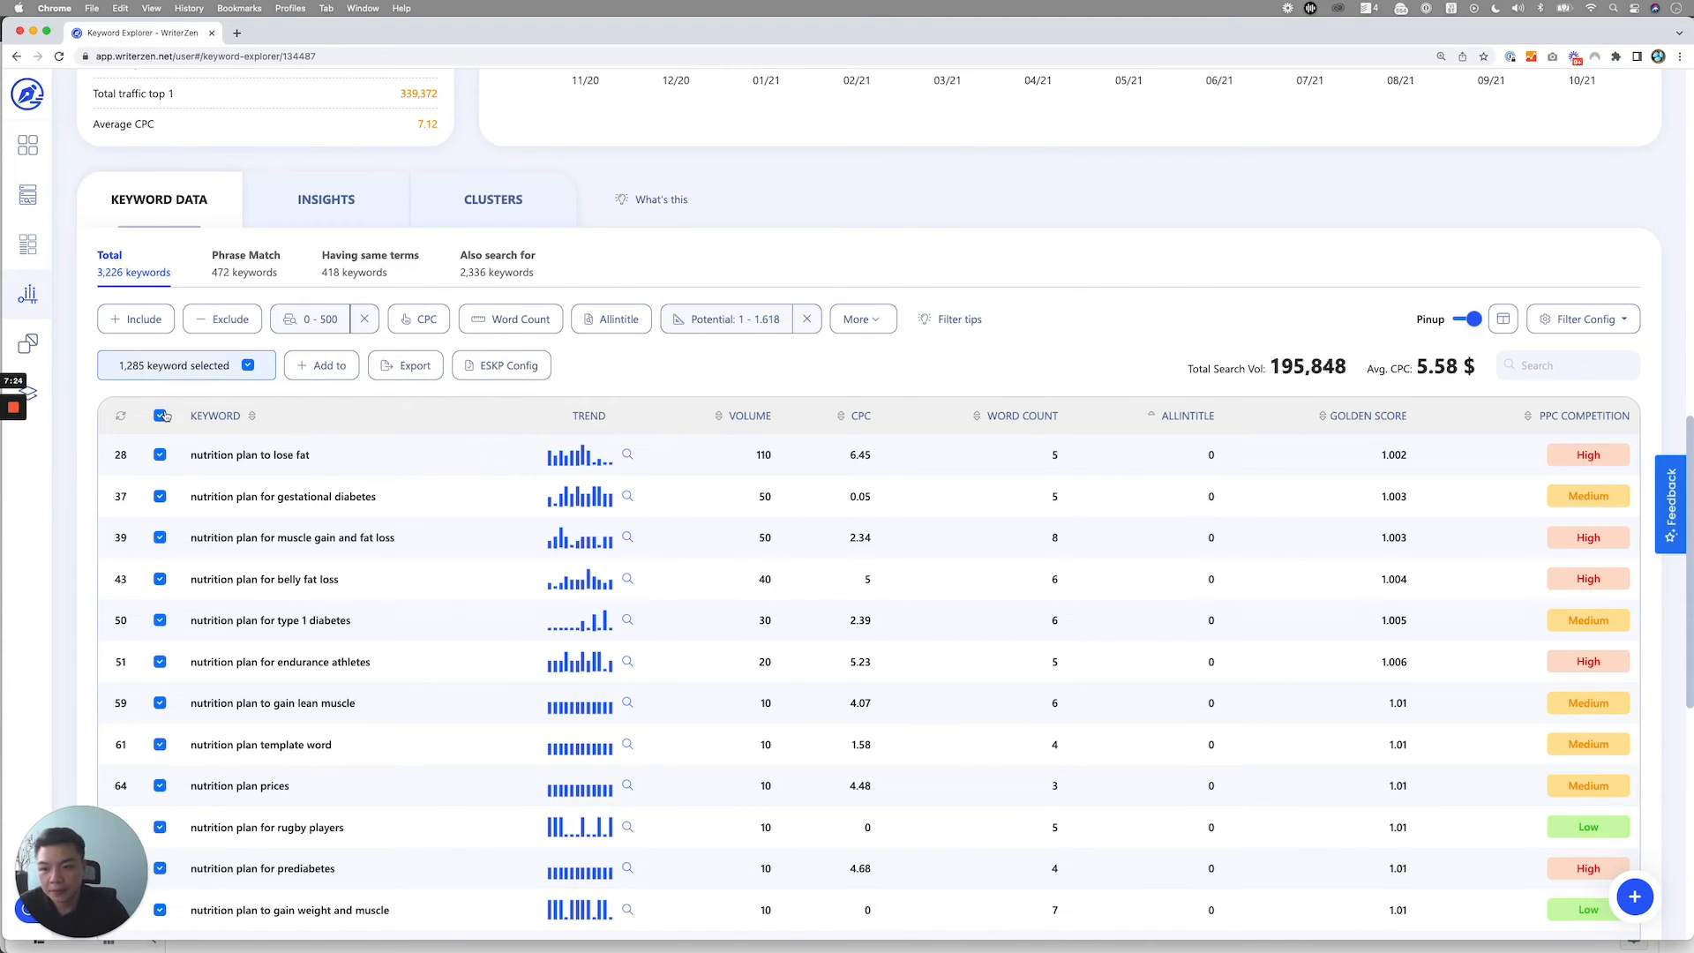
Step: Lower the maximum search volume of the keyword filter to 200
{"action": "left_click", "coordinate": [331, 322]}
{"action": "left_click", "coordinate": [425, 371]}
{"action": "key", "text": "BackSpace"}
{"action": "key", "text": "BackSpace"}
{"action": "key", "text": "BackSpace"}
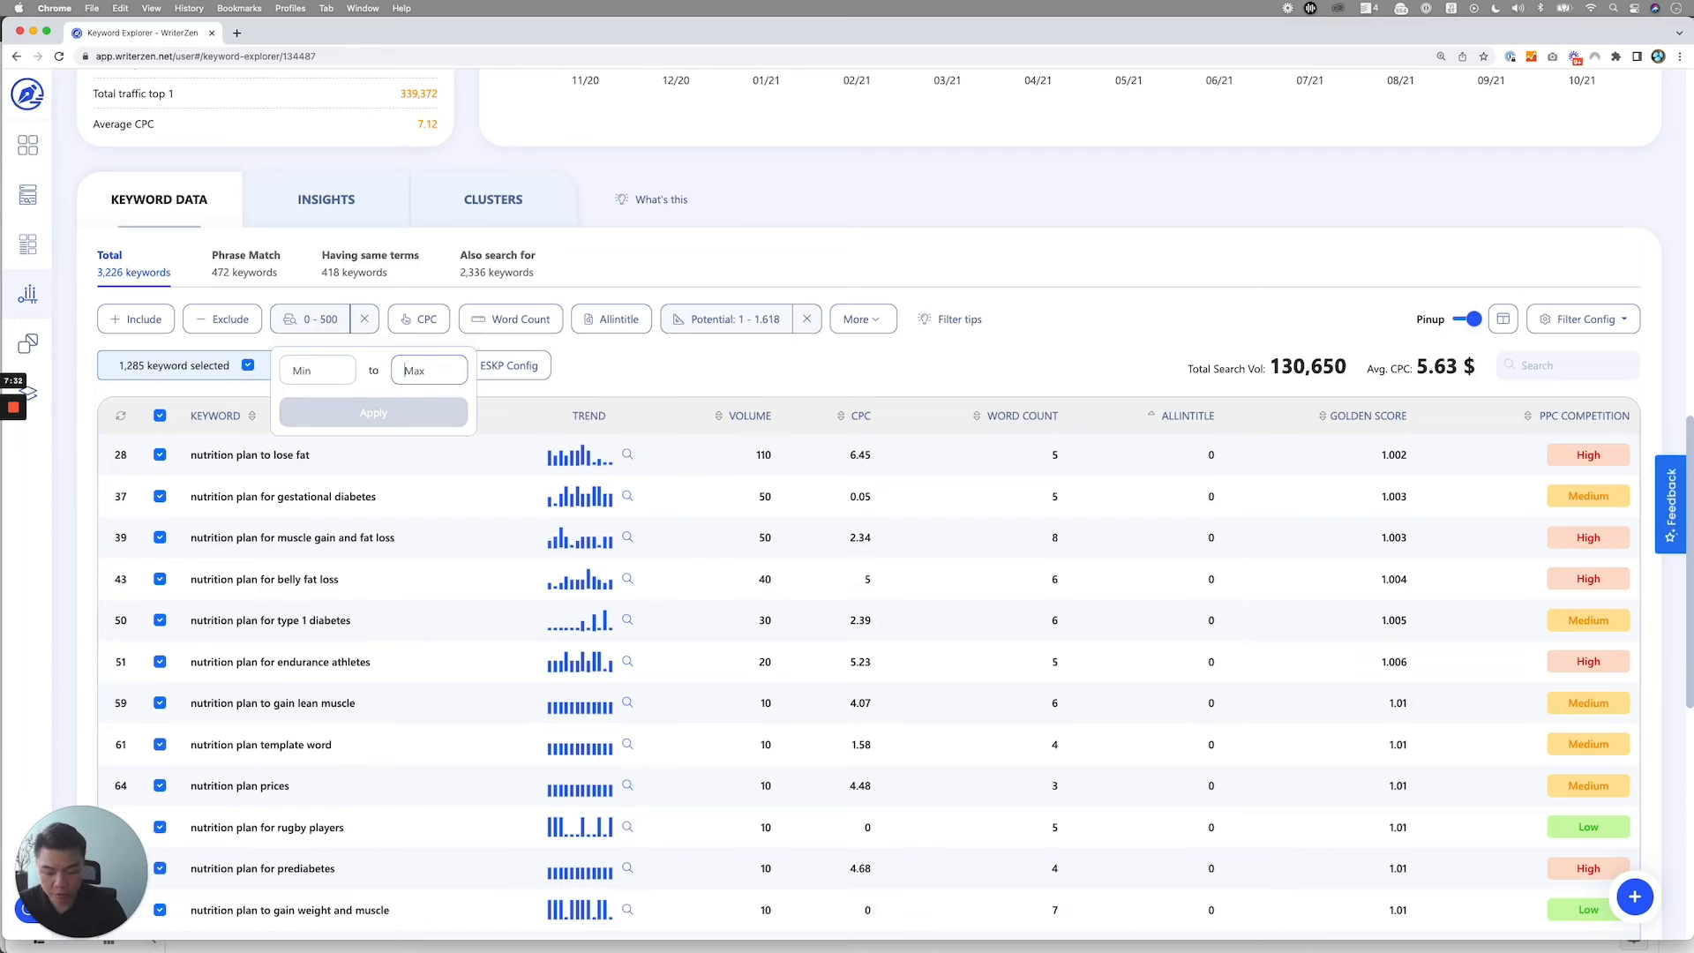
{"action": "type", "text": "200"}
{"action": "left_click", "coordinate": [432, 409]}
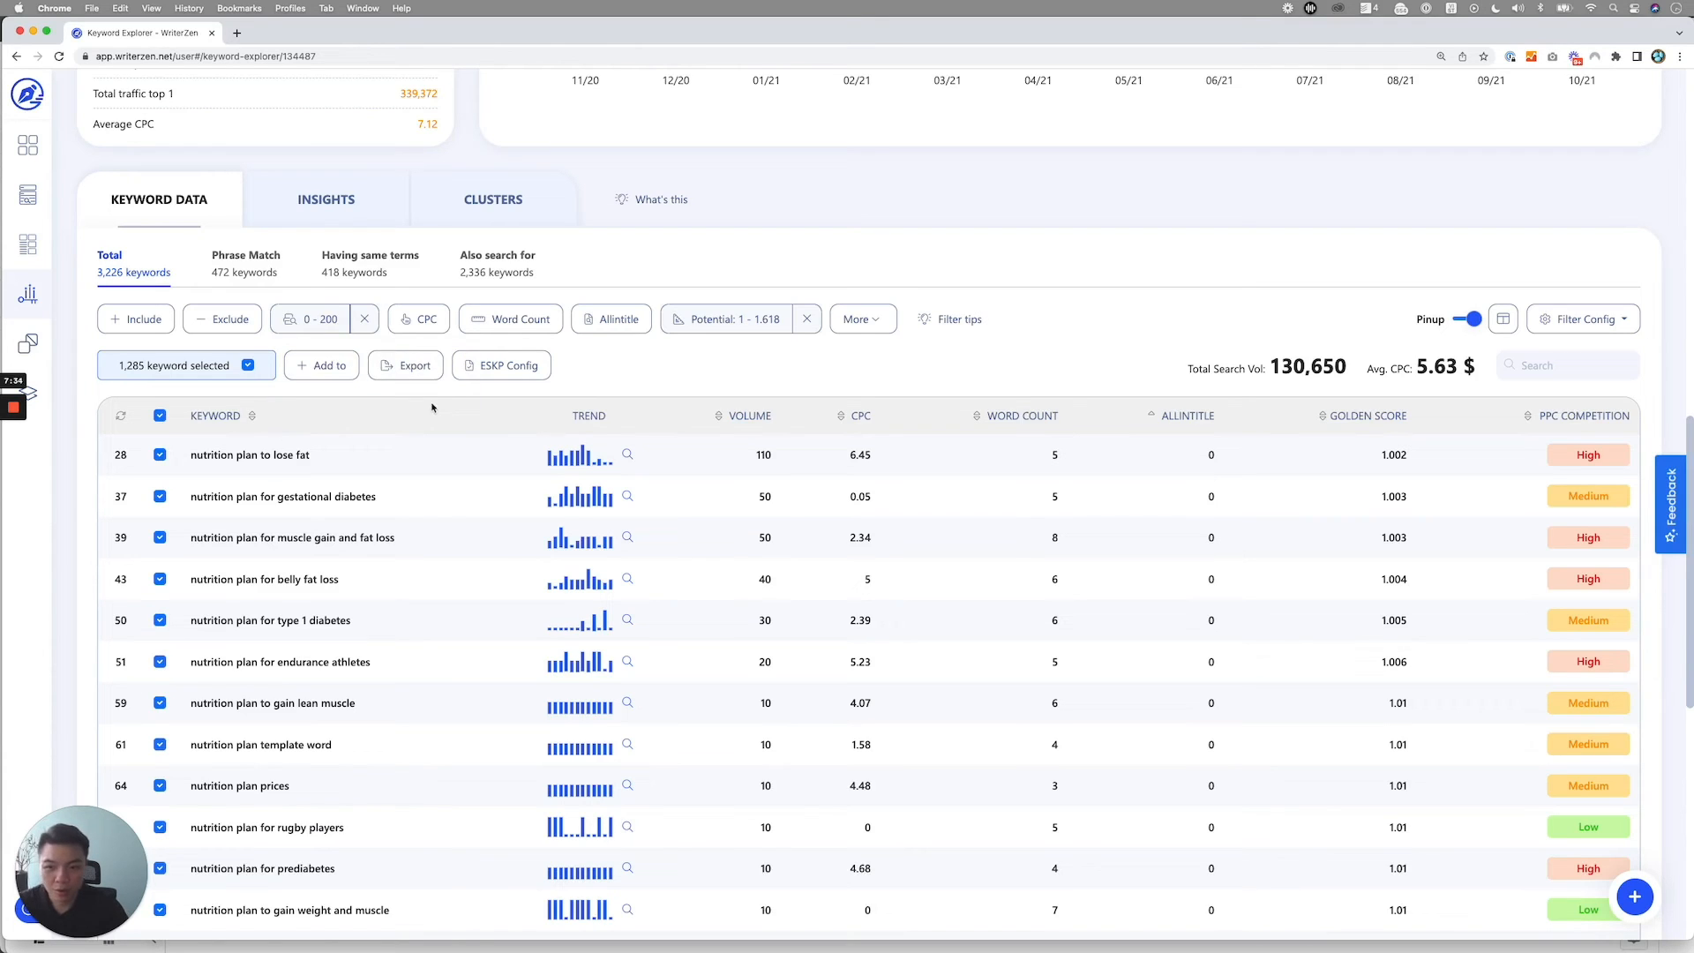
Step: Limit the nutrition plan keywords to a maximum allintitle of 10
{"action": "left_click", "coordinate": [611, 320]}
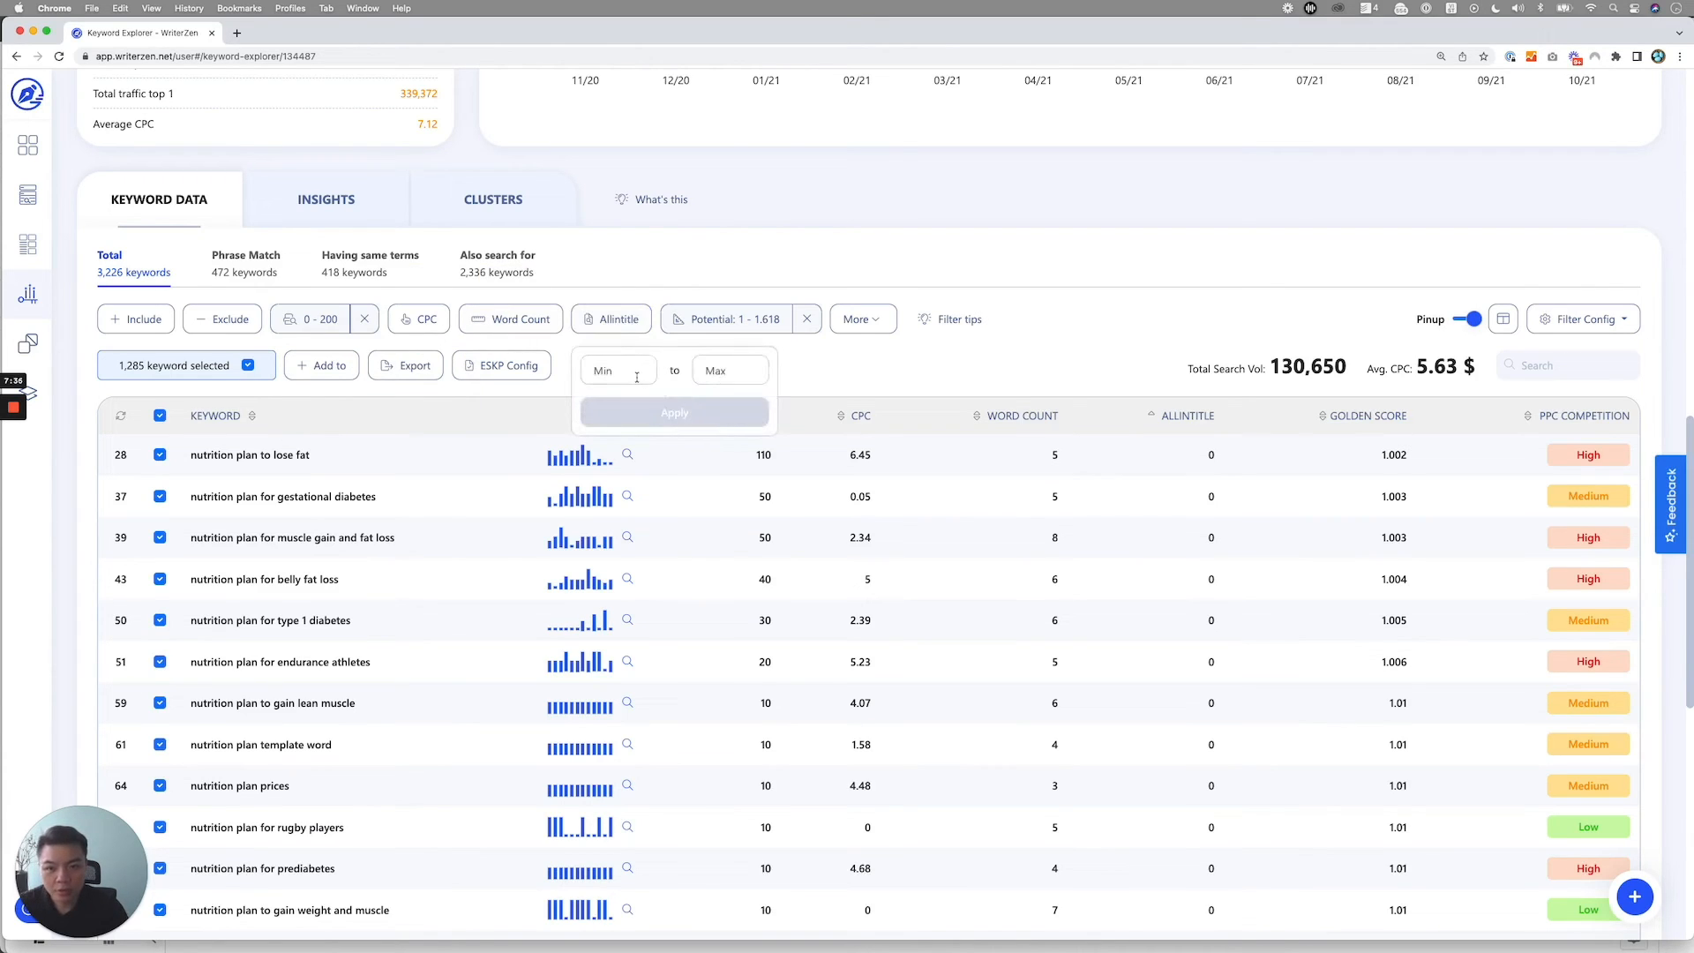
{"action": "left_click", "coordinate": [710, 378]}
{"action": "type", "text": "10"}
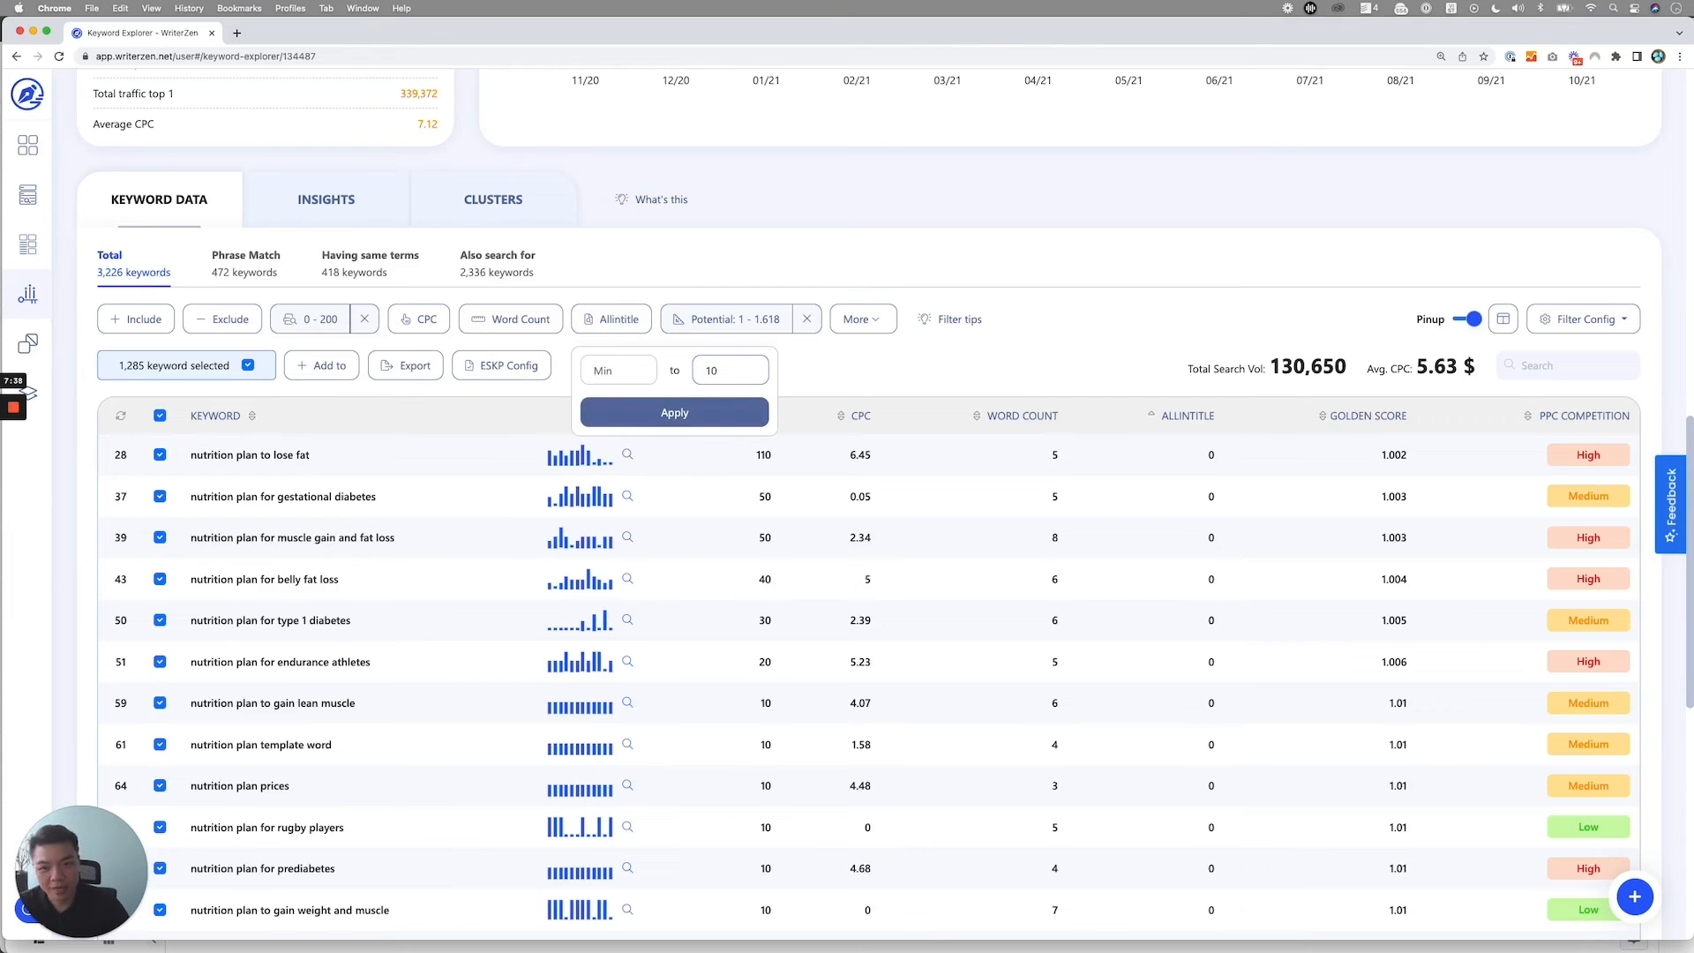
{"action": "left_click", "coordinate": [719, 414]}
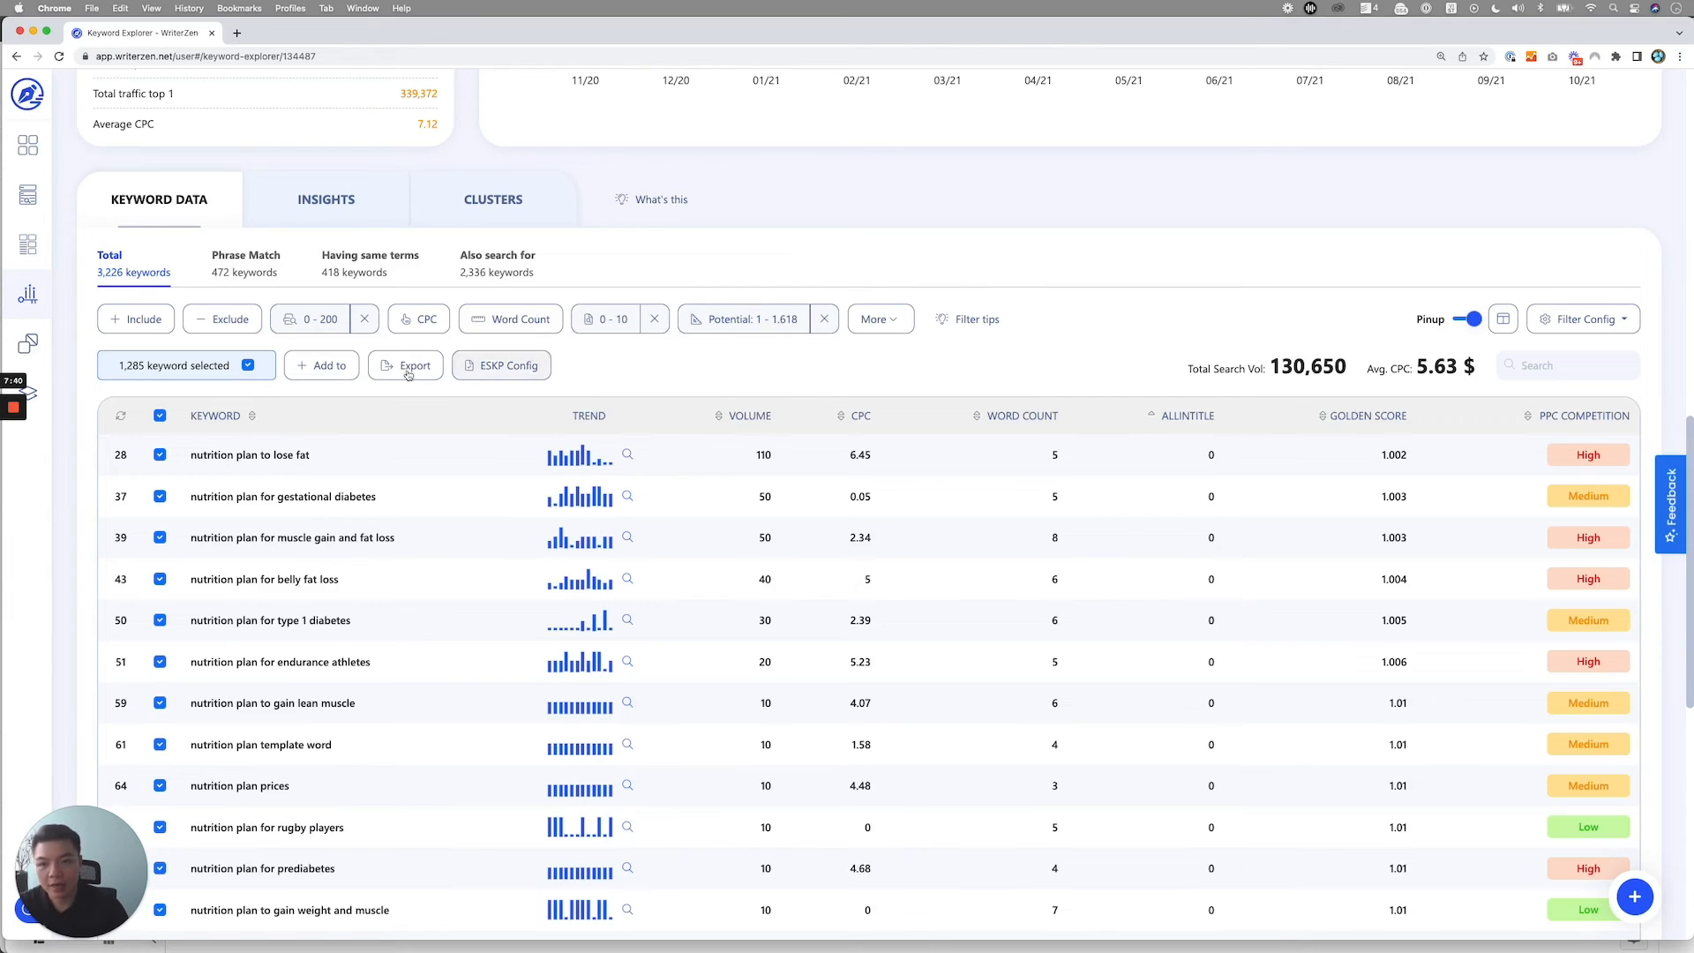
Step: Reselect all the filtered keywords and check their total search volume
{"action": "left_click", "coordinate": [160, 415]}
{"action": "left_click", "coordinate": [159, 416]}
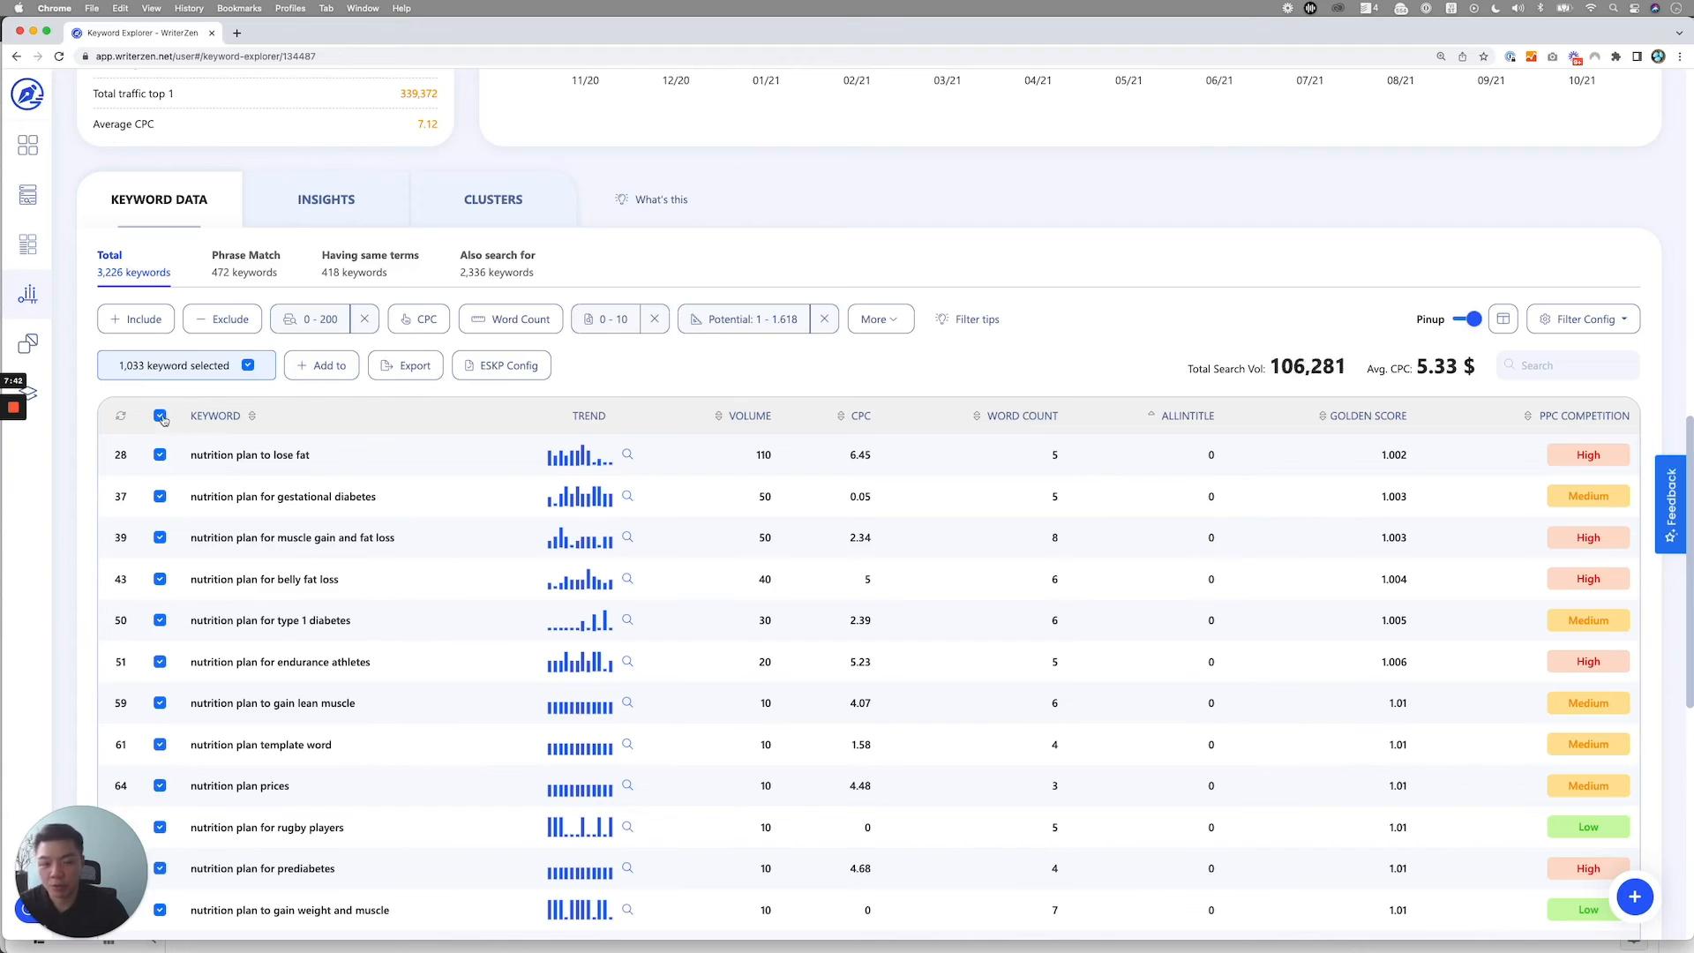
{"action": "scroll", "coordinate": [1023, 598], "scroll_direction": "down", "scroll_amount": 6}
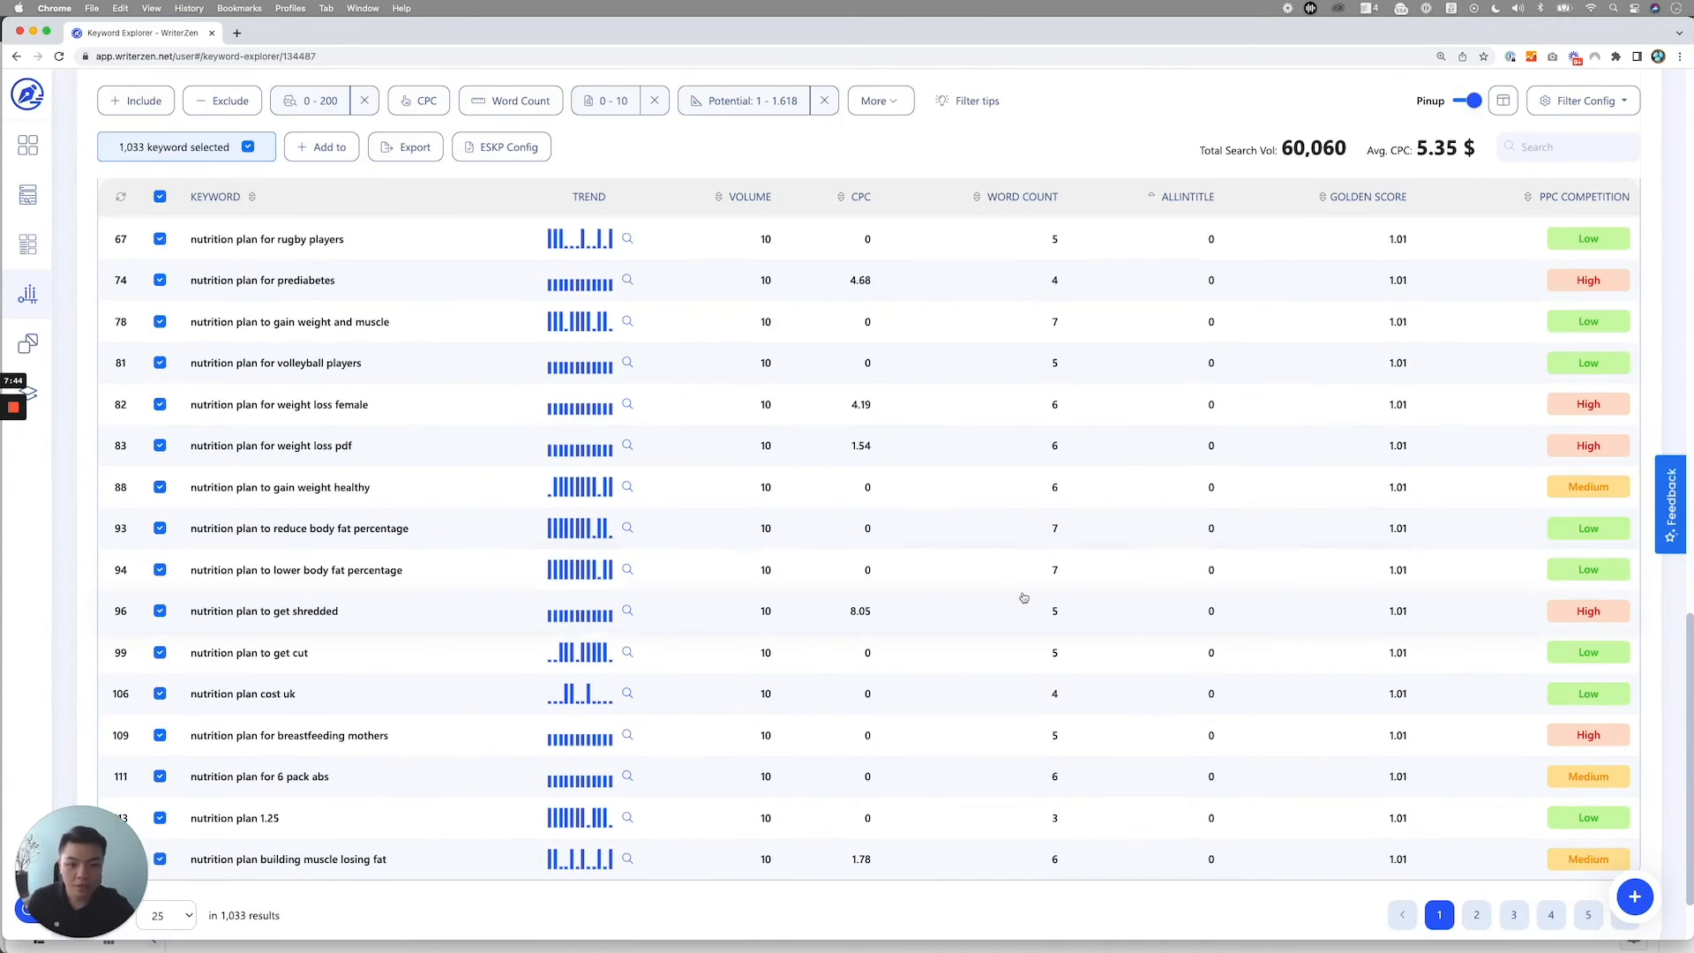
{"action": "scroll", "coordinate": [586, 593], "scroll_direction": "up", "scroll_amount": 10}
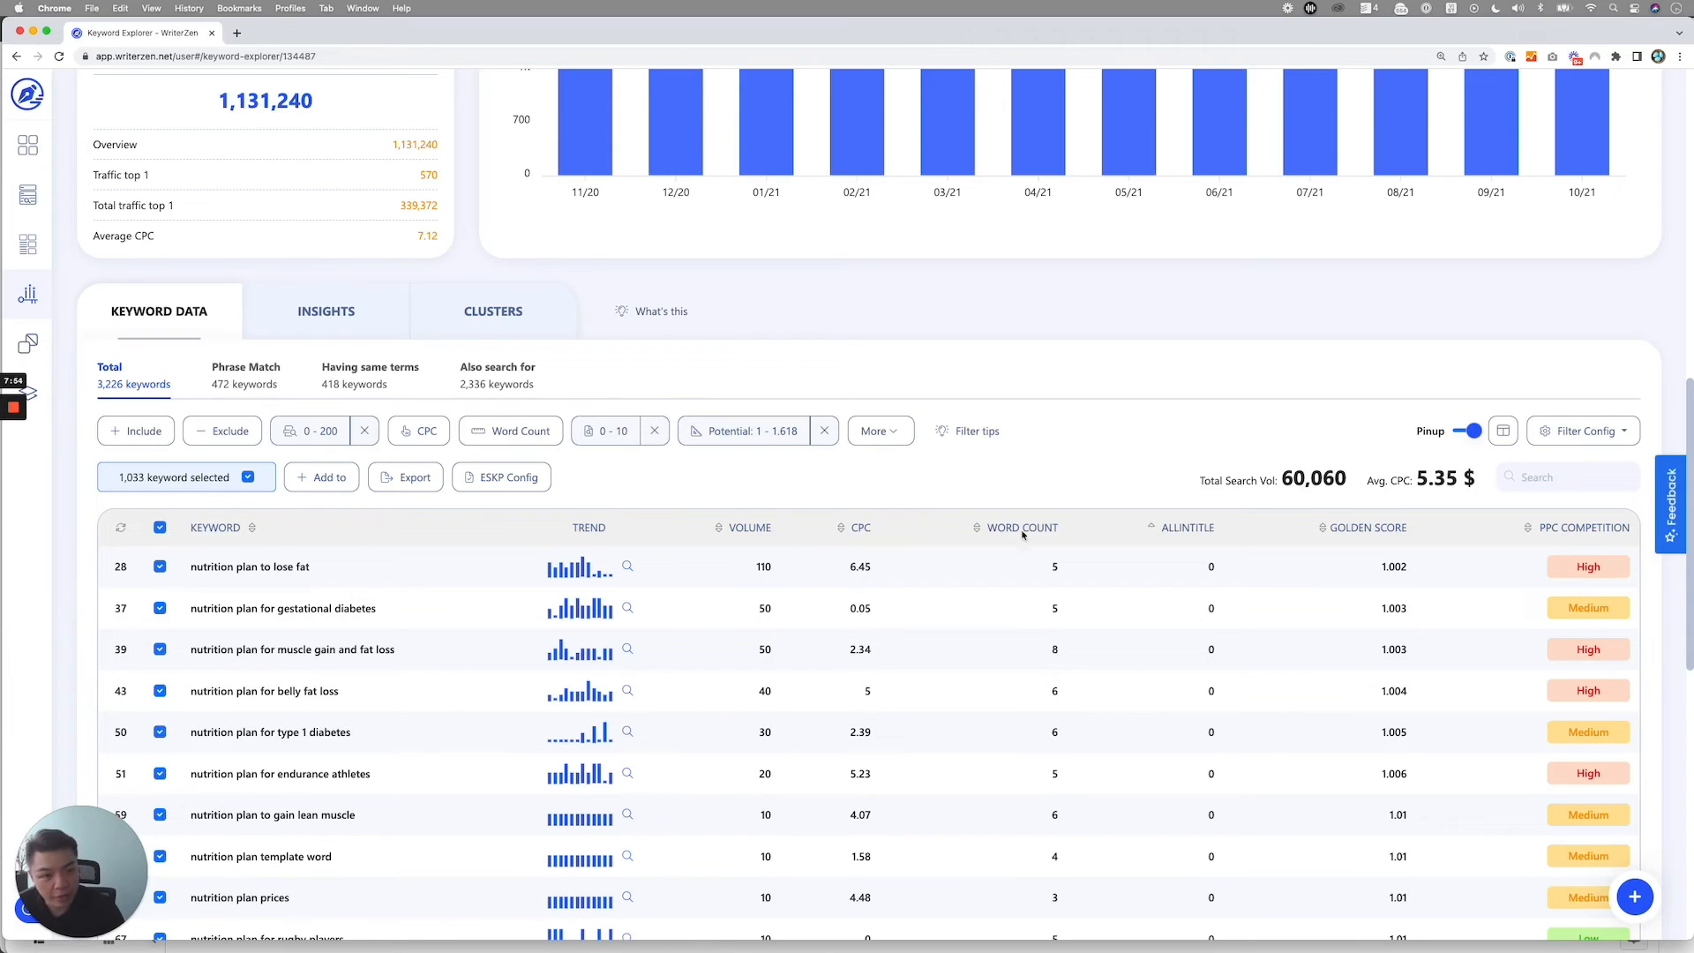
{"action": "left_click_drag", "start_coordinate": [1281, 481], "coordinate": [1349, 484]}
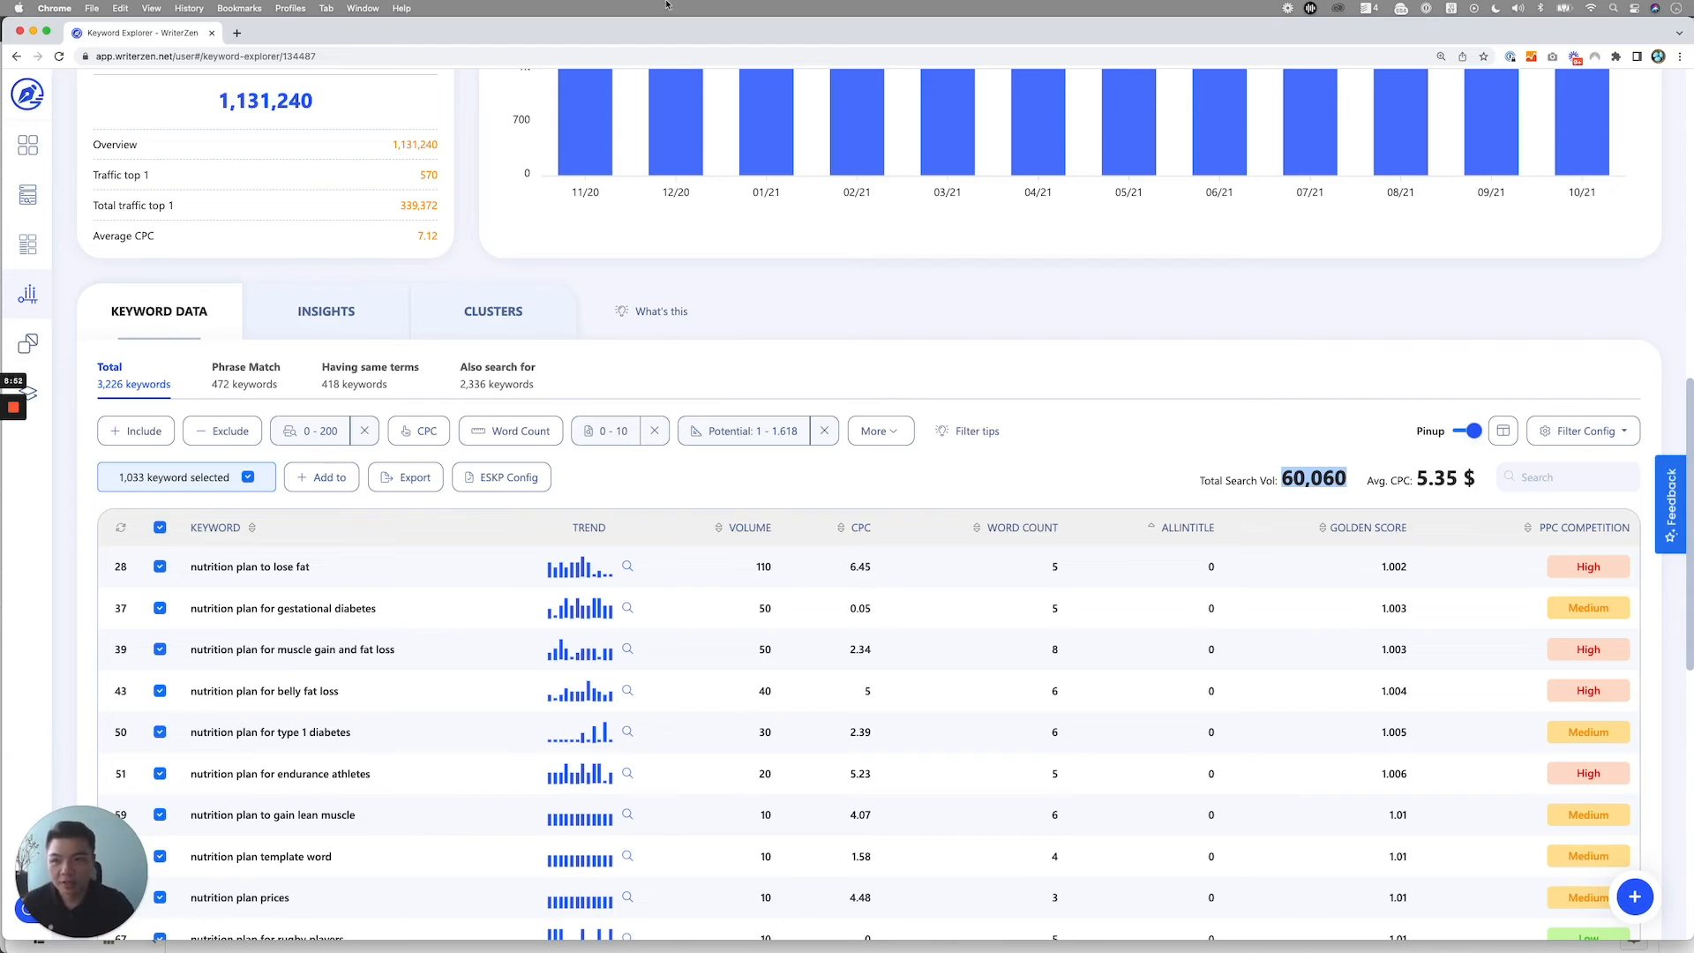
Step: Return to the Keyword Explorer history and open the "INFLAMMATORY DIET PLAN" report at its keyword data table
{"action": "left_click", "coordinate": [28, 294]}
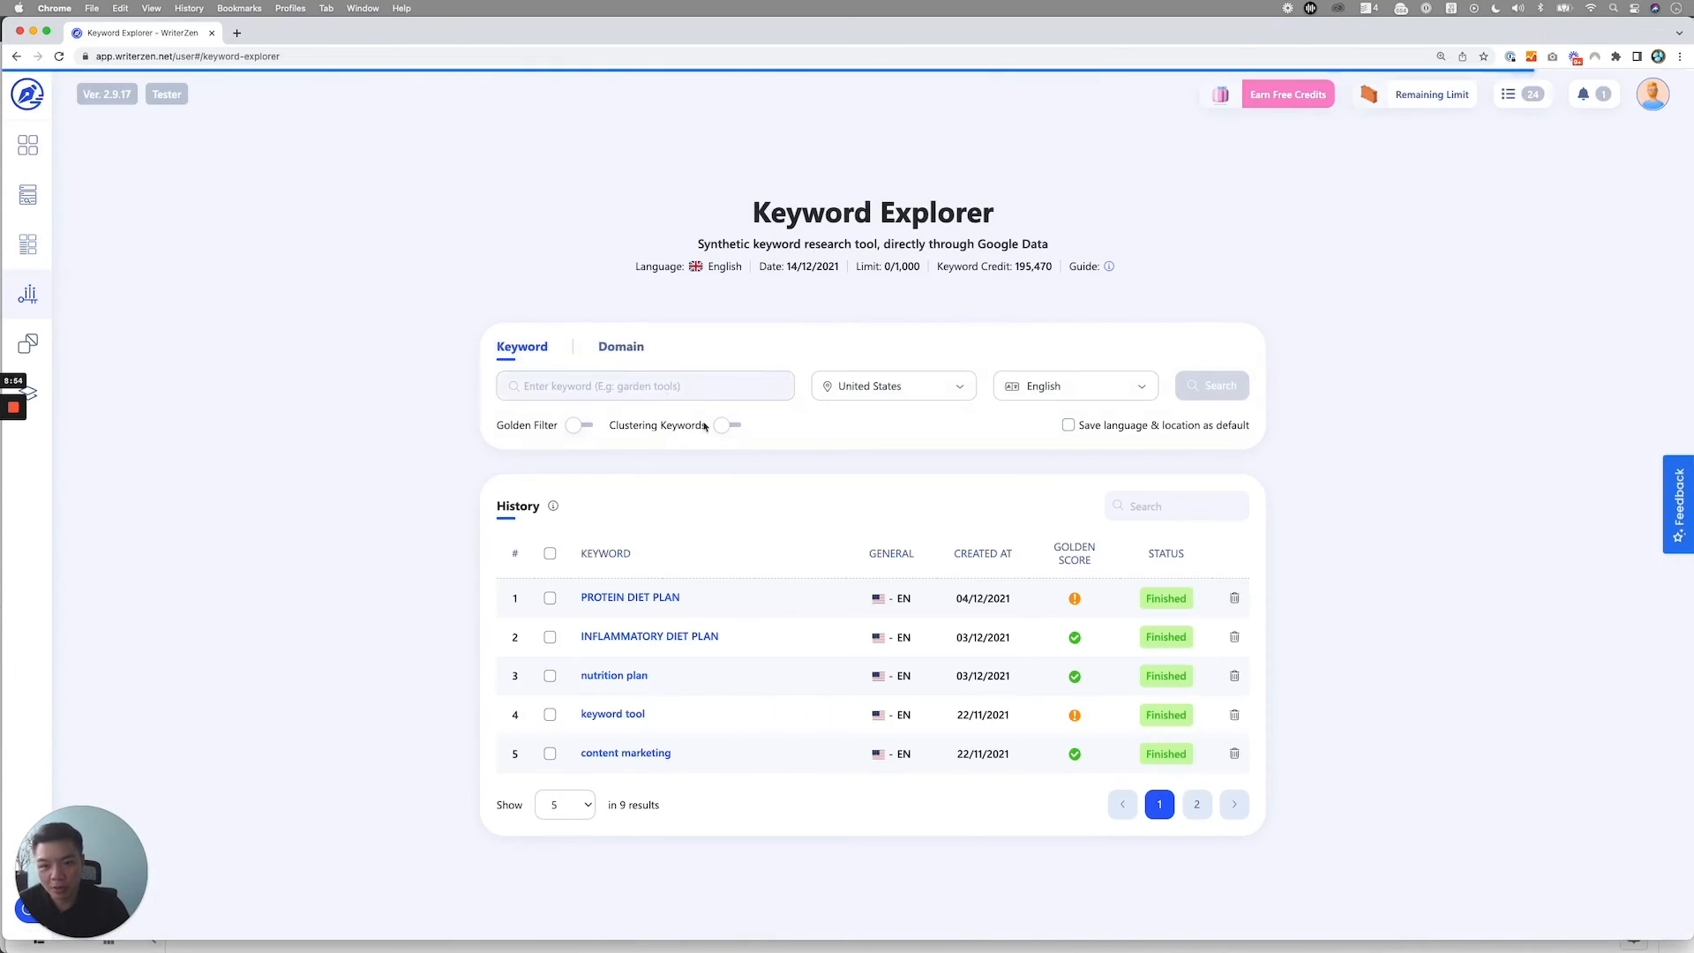
{"action": "left_click", "coordinate": [642, 645]}
{"action": "scroll", "coordinate": [436, 477], "scroll_direction": "down", "scroll_amount": 10}
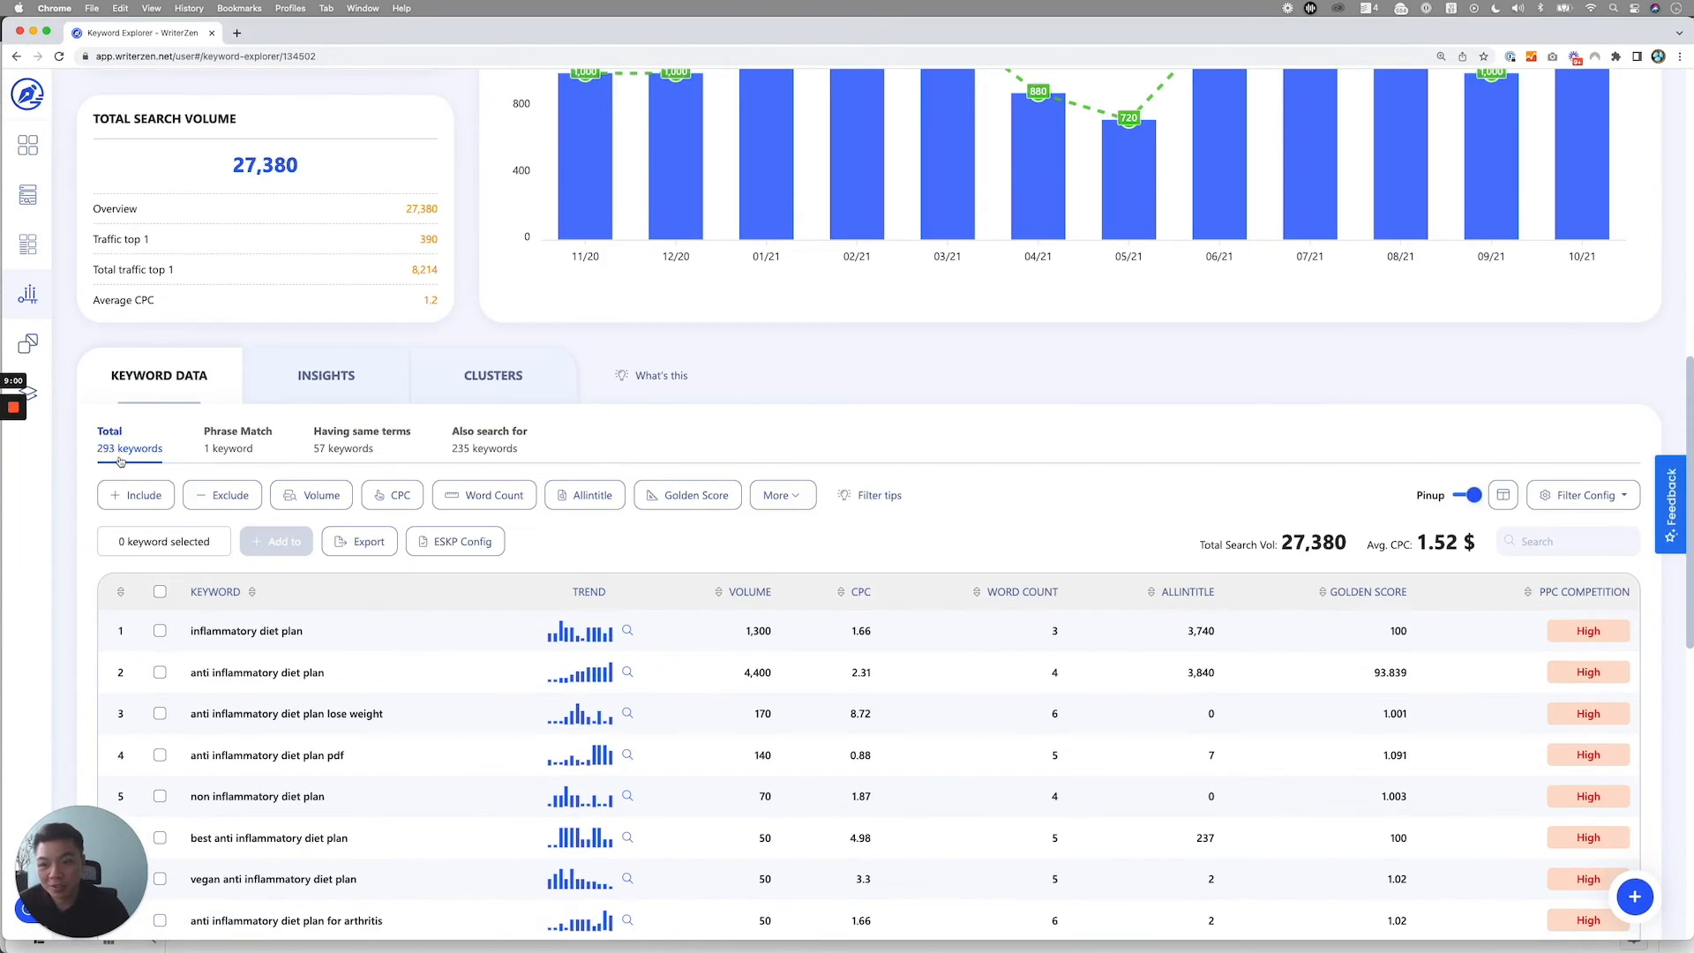
Step: Filter the inflammatory diet plan keywords by potential value with a golden score of 1 - 1.618
{"action": "left_click", "coordinate": [706, 500]}
{"action": "left_click", "coordinate": [1006, 567]}
{"action": "scroll", "coordinate": [981, 699], "scroll_direction": "down", "scroll_amount": 1}
{"action": "scroll", "coordinate": [981, 700], "scroll_direction": "down", "scroll_amount": 5}
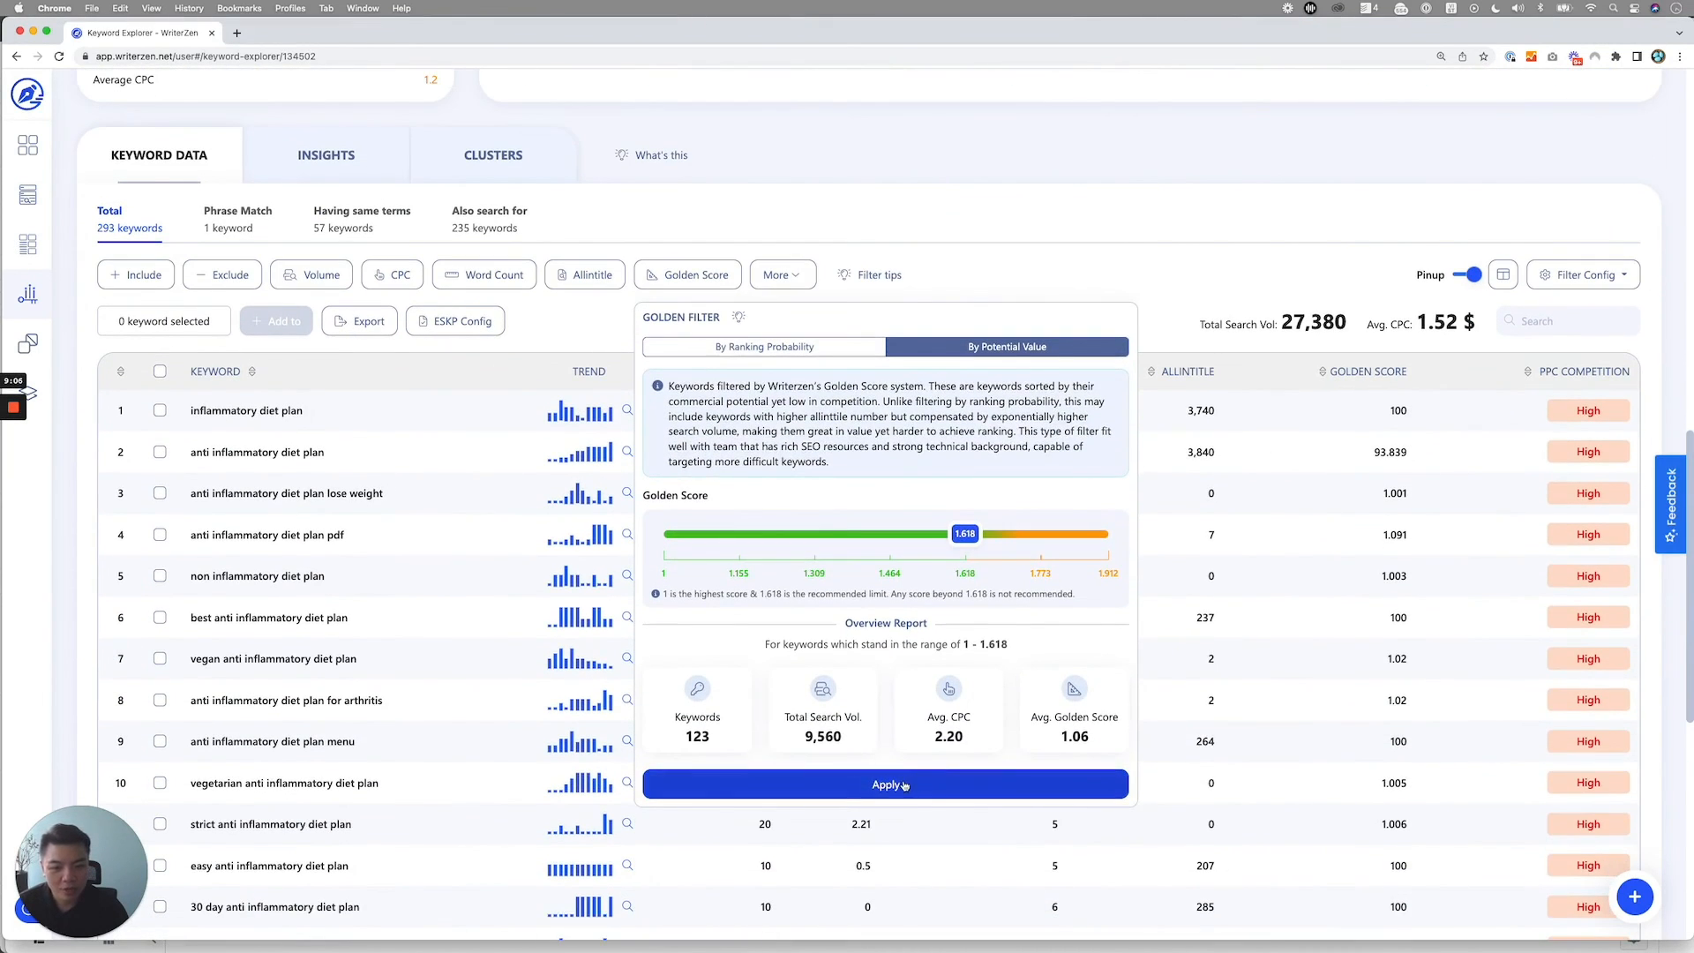
{"action": "left_click", "coordinate": [903, 784]}
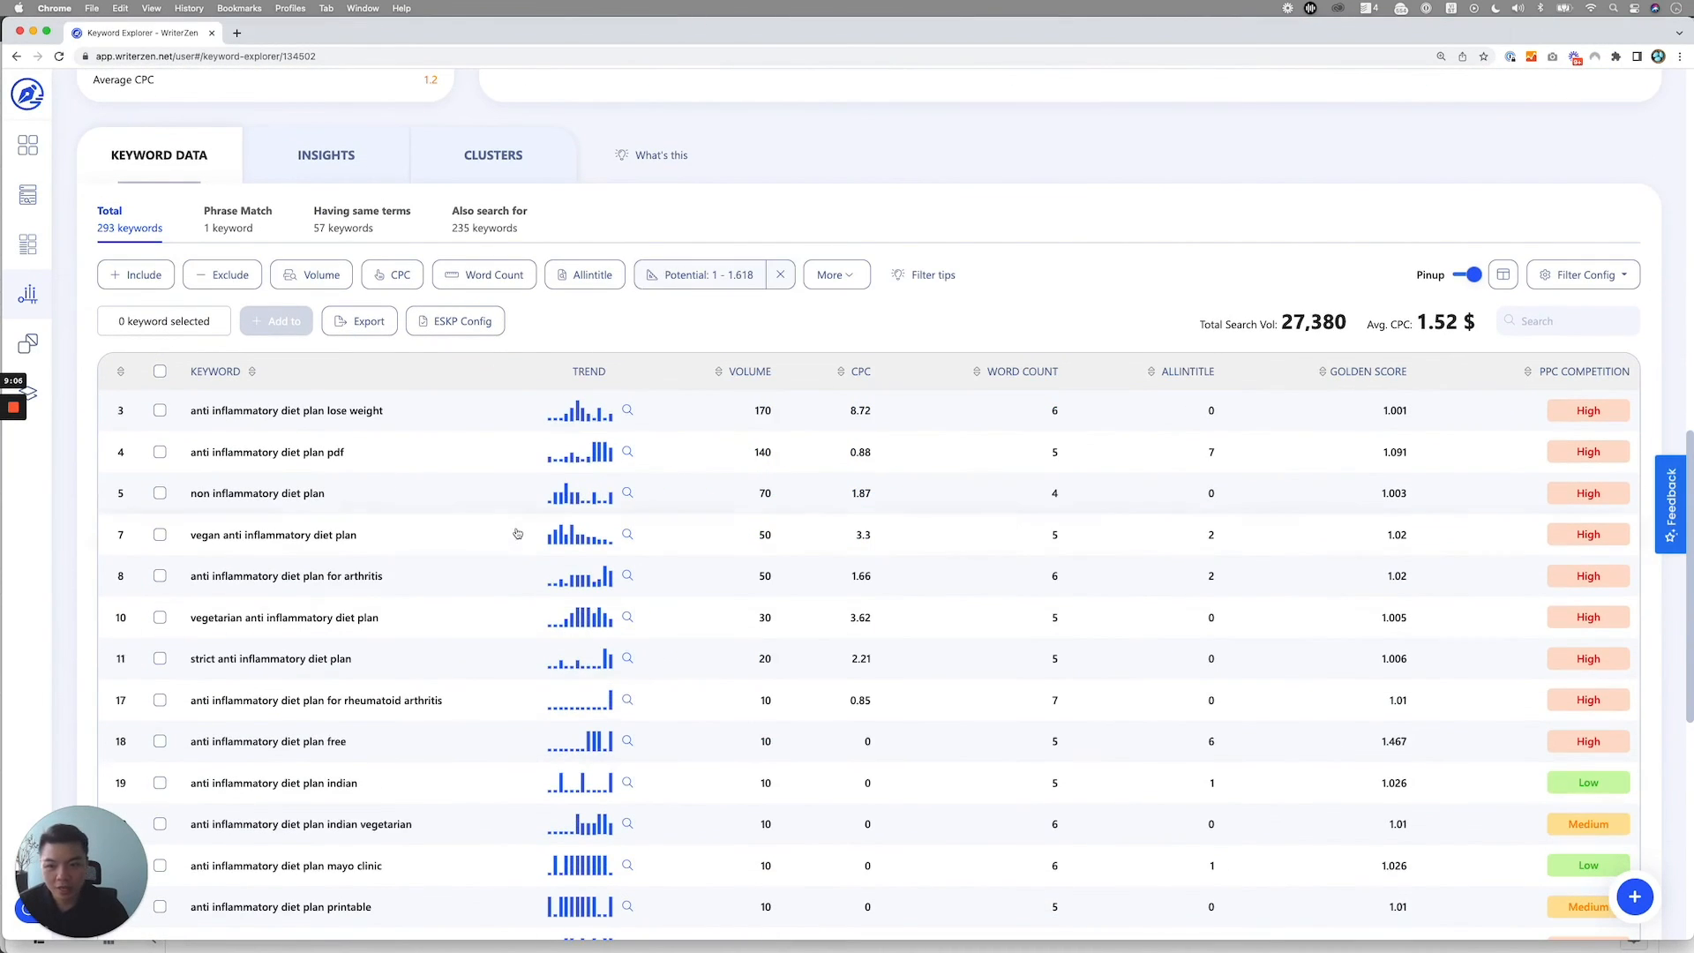
Step: Select all the filtered inflammatory diet plan keywords, clear the selection and look through the list
{"action": "left_click", "coordinate": [161, 371]}
{"action": "left_click", "coordinate": [160, 372]}
{"action": "scroll", "coordinate": [635, 750], "scroll_direction": "down", "scroll_amount": 2}
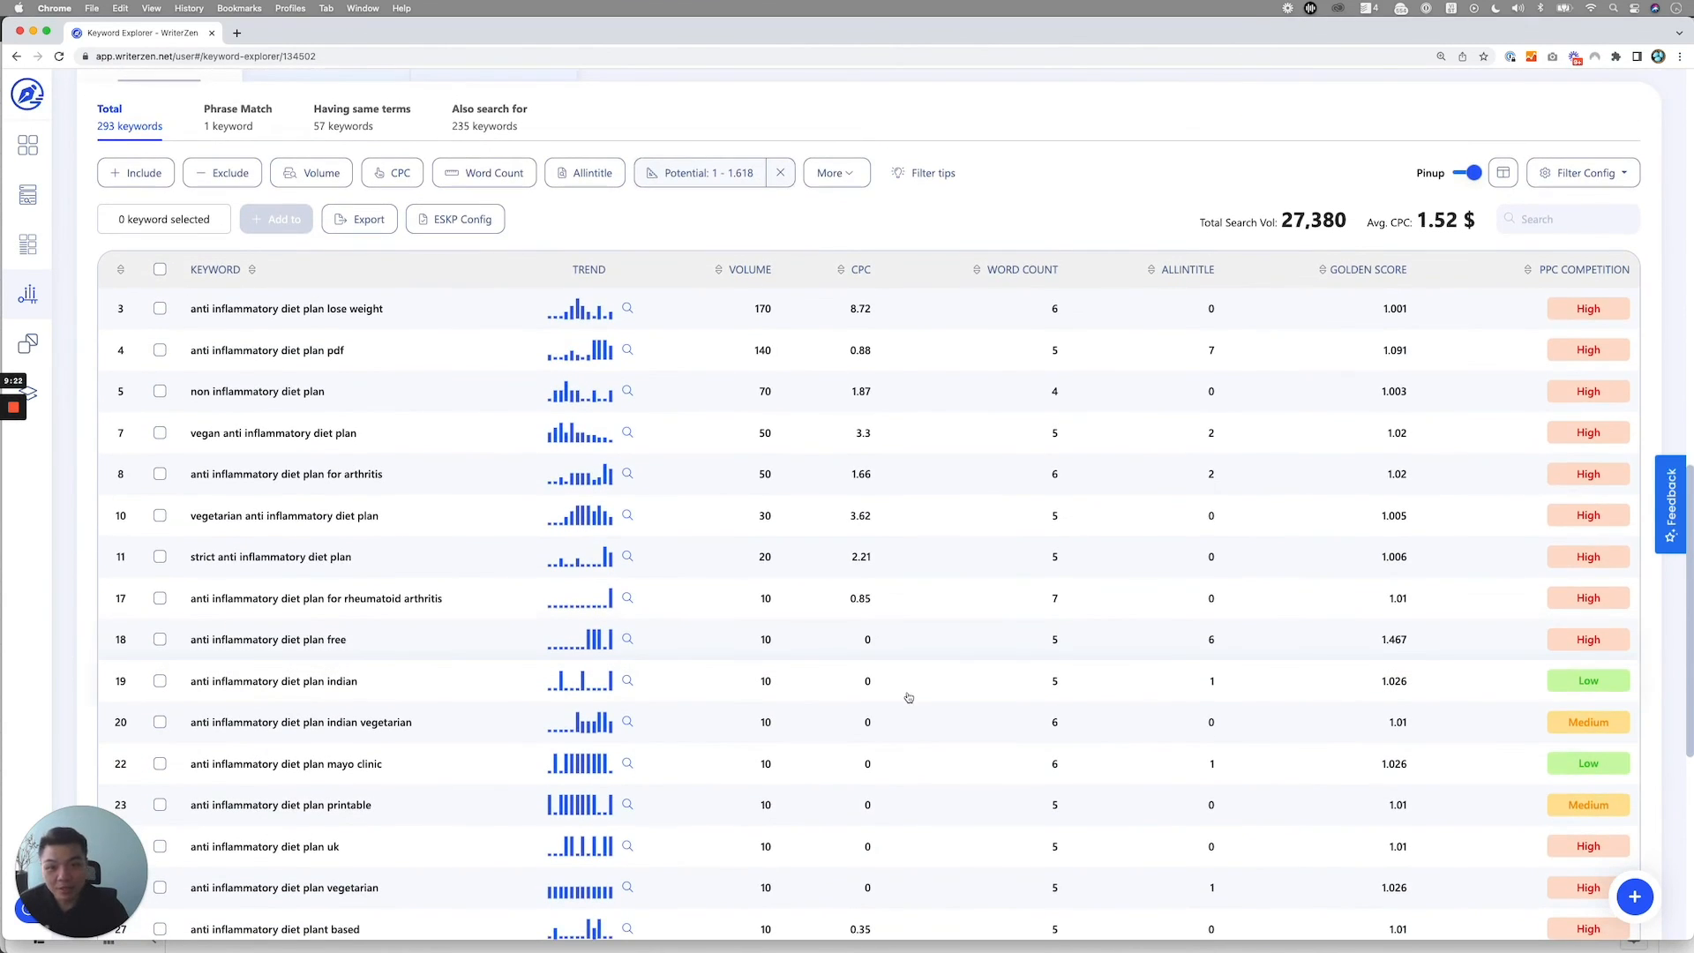